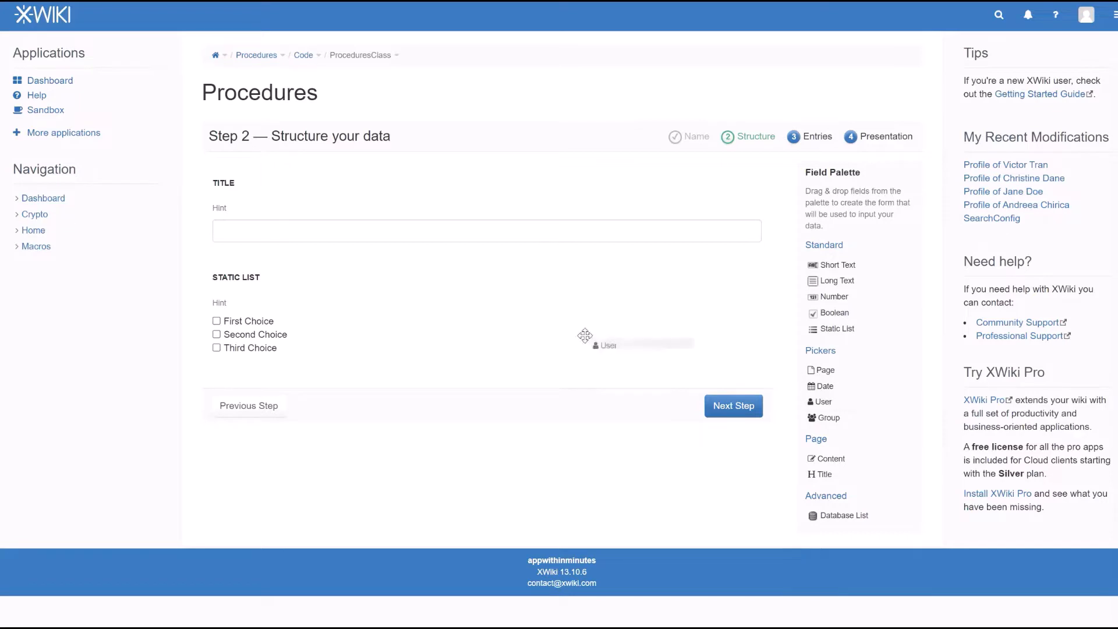
Add a Long Text field below the User field, and rename the title and static list fields PROCEDURE and STATUS.
left_click_drag(850, 282, 546, 439)
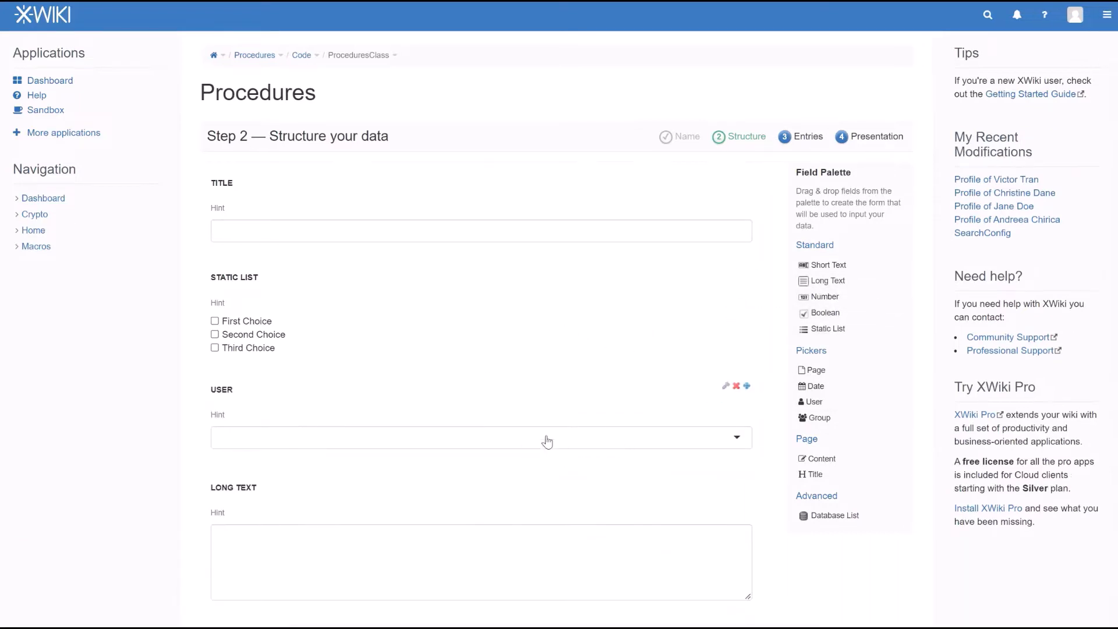
left_click(237, 182)
type("PROCED")
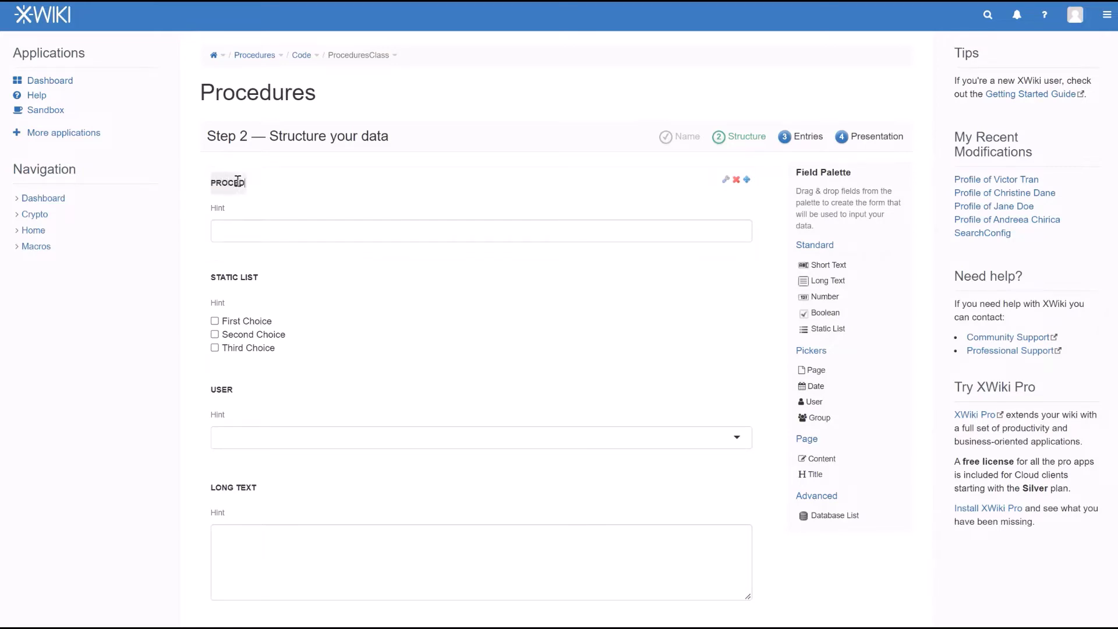
type("URE")
left_click(239, 276)
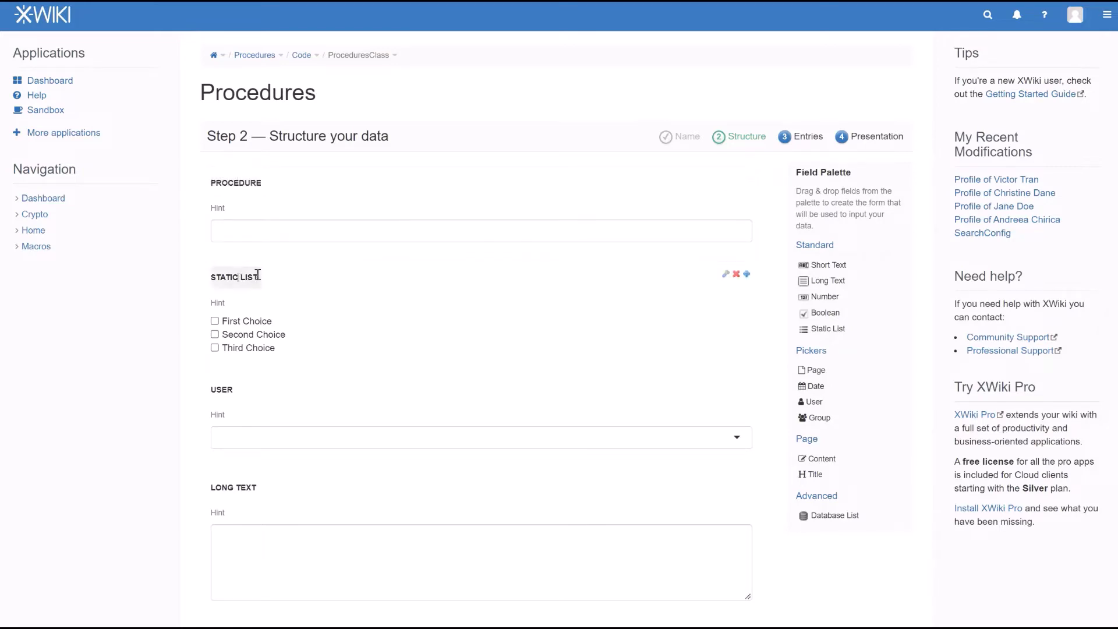
type("STATUS")
Rename the User field RESPONSIBLE and the Long Text field DESCRIPTION.
left_click(231, 398)
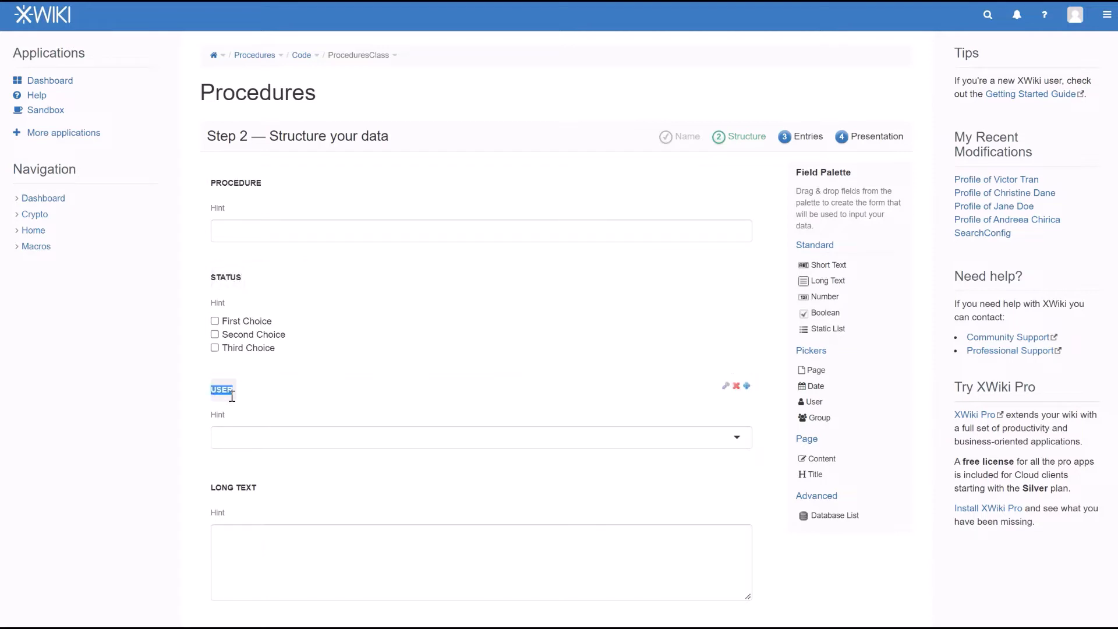
type("RESPONSIBL")
left_click(241, 489)
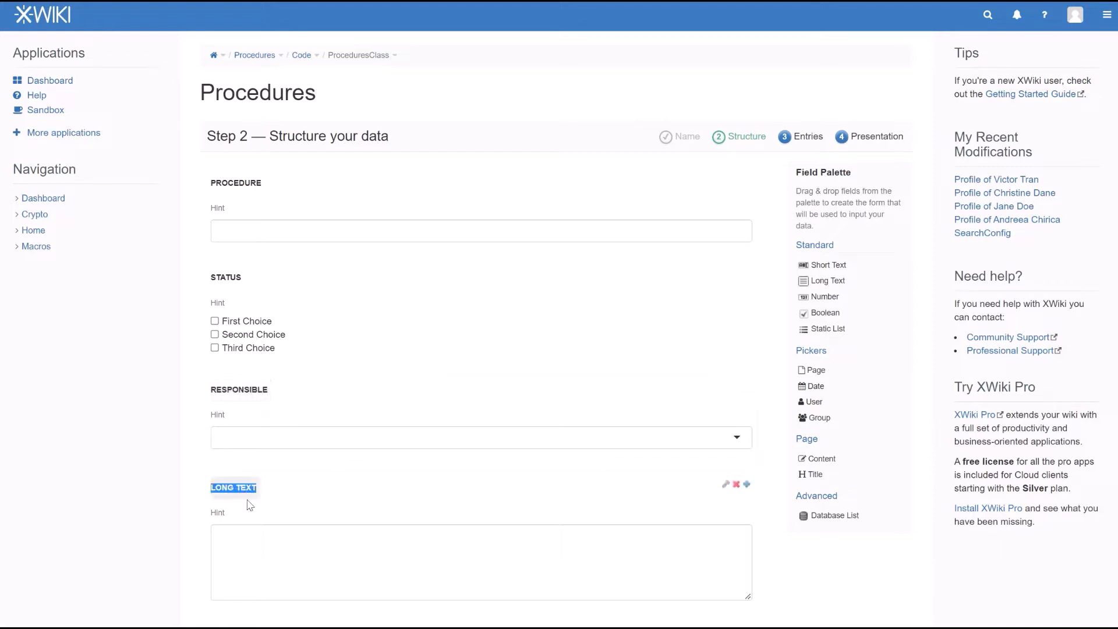
type("DESCRIPTION")
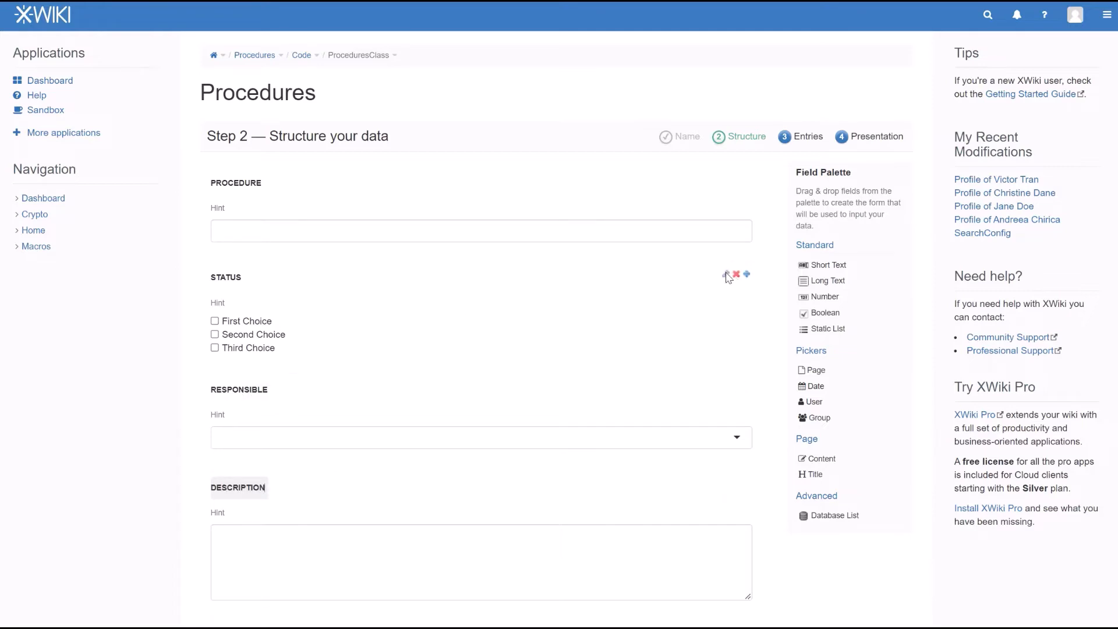
Remove the default values First Choice, Second Choice and Third Choice in the STATUS field's configuration.
left_click(726, 275)
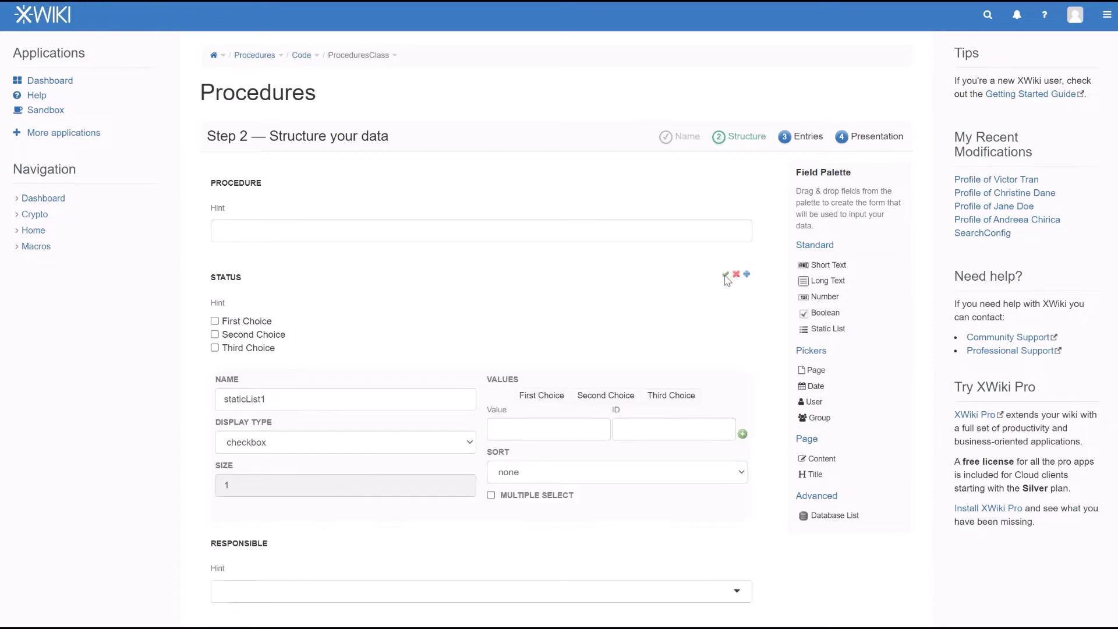
left_click(566, 395)
left_click(574, 395)
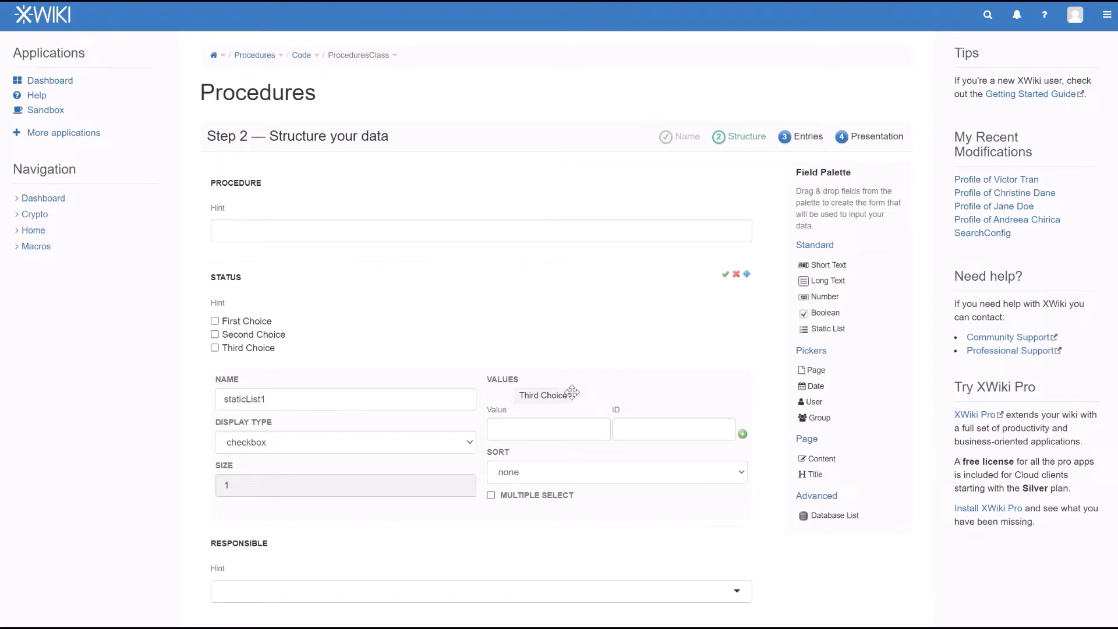
left_click(572, 392)
Add the values Draft and Published, with matching IDs, to the STATUS list.
left_click(566, 413)
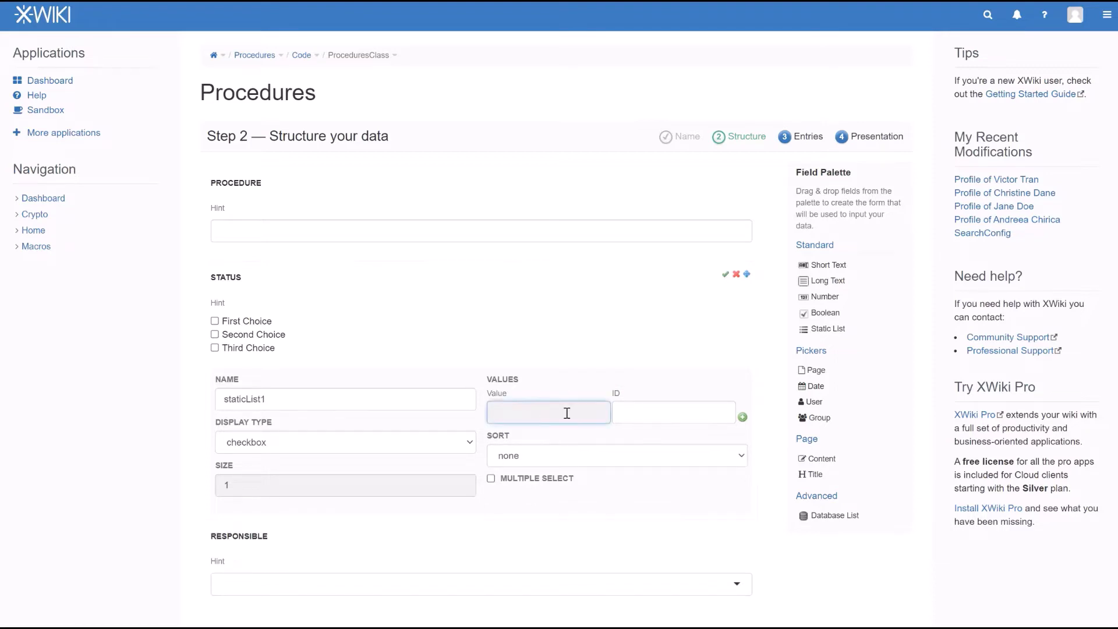
type("Draft")
key("Tab")
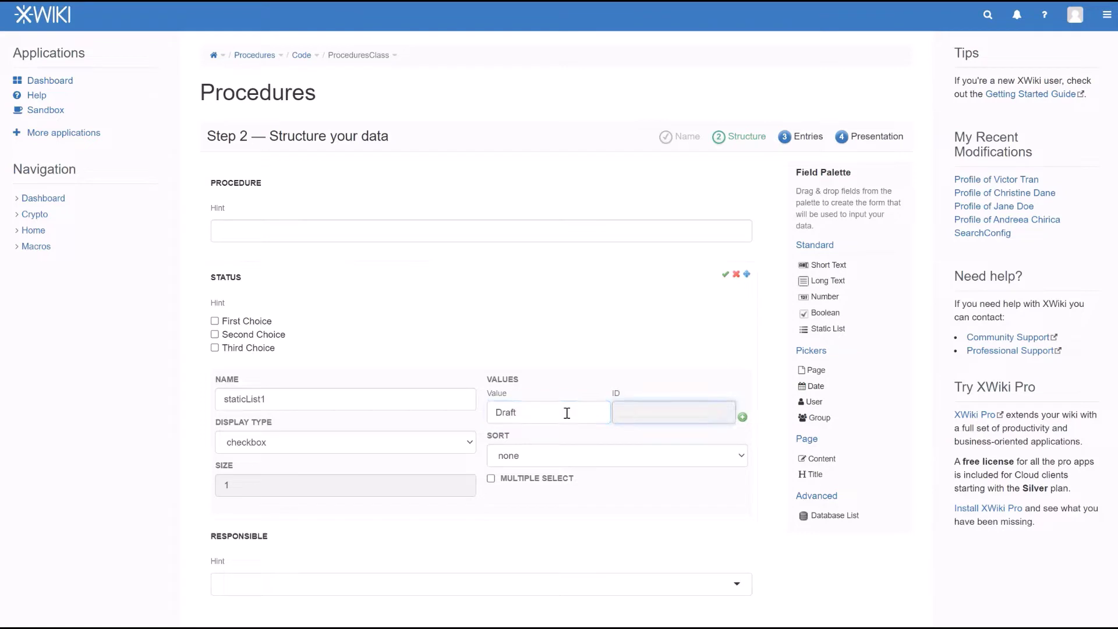
left_click(742, 417)
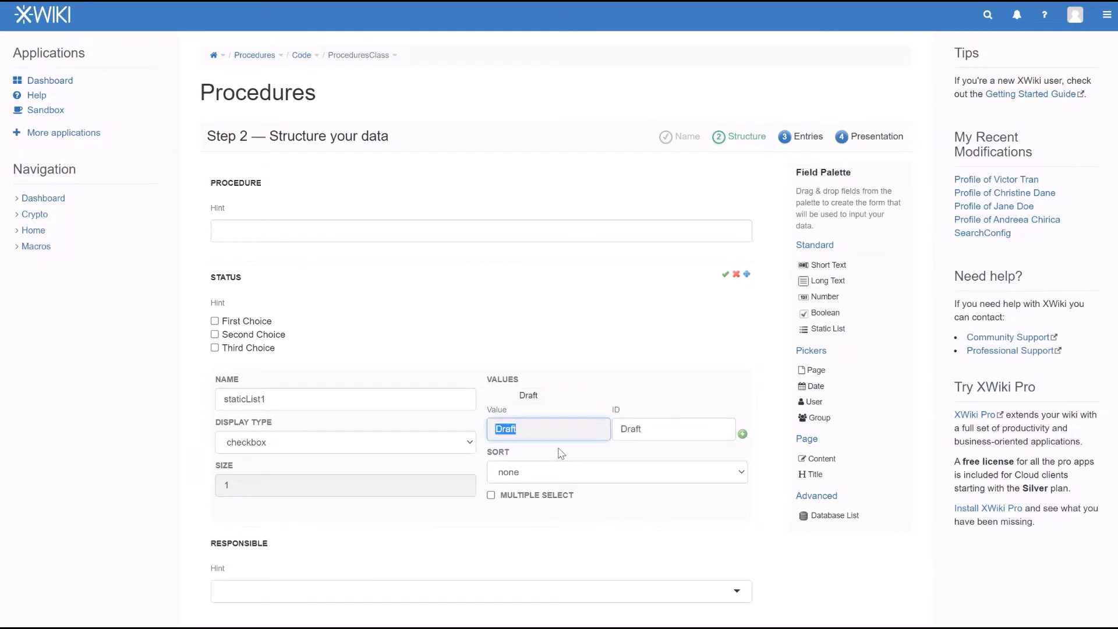
type("Published")
key("Tab")
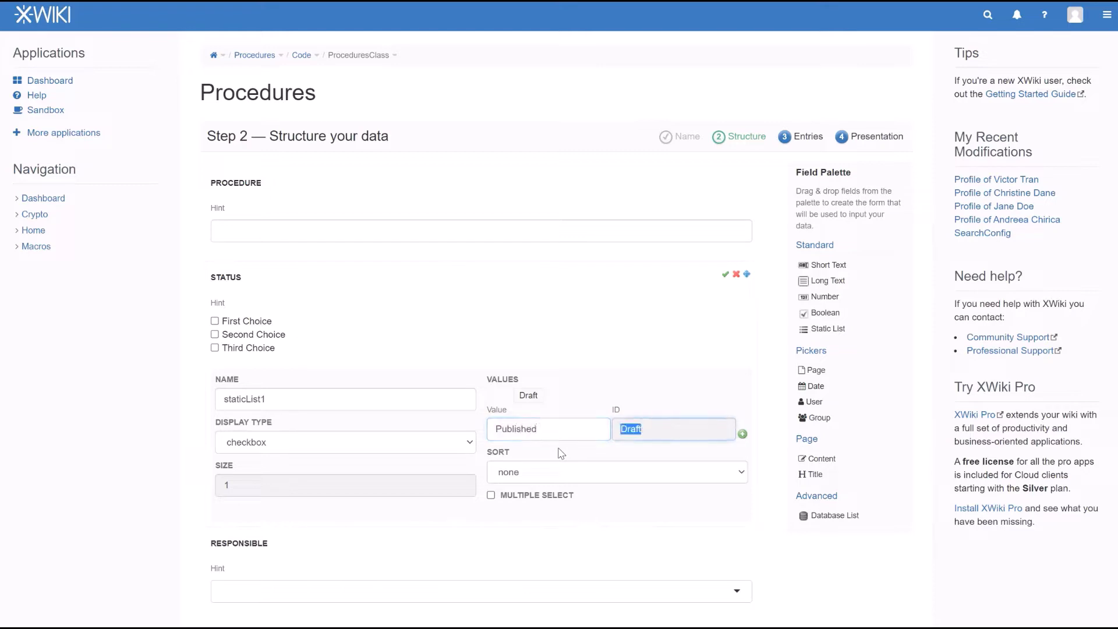
type("Published")
left_click(743, 434)
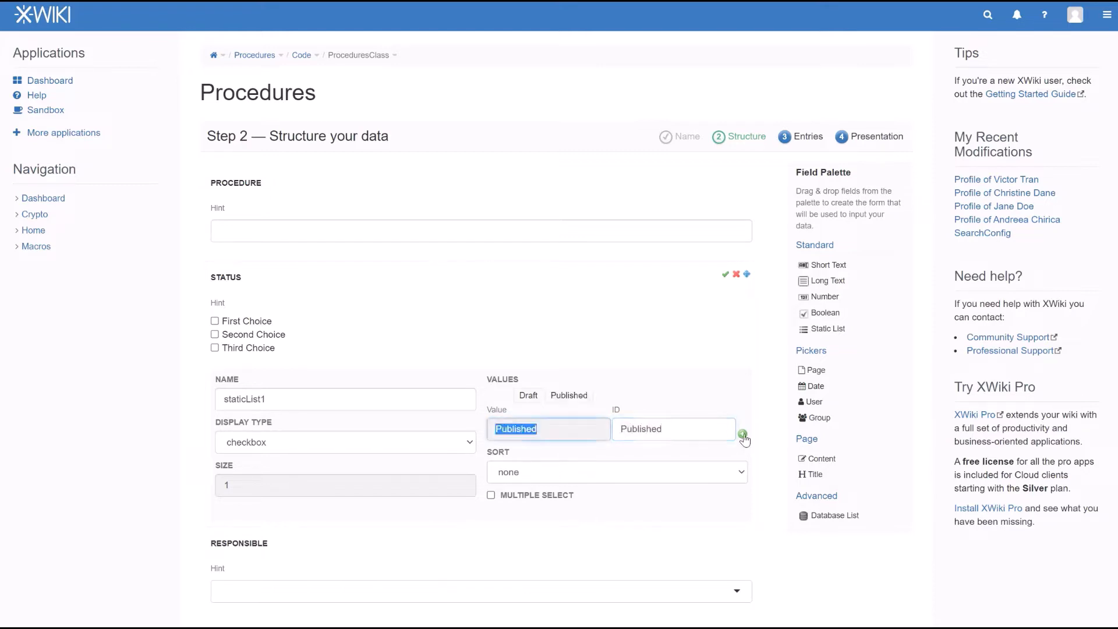
left_click(751, 402)
Save the data structure and proceed to the wizard's Entries step.
scroll(753, 375, "down", 2)
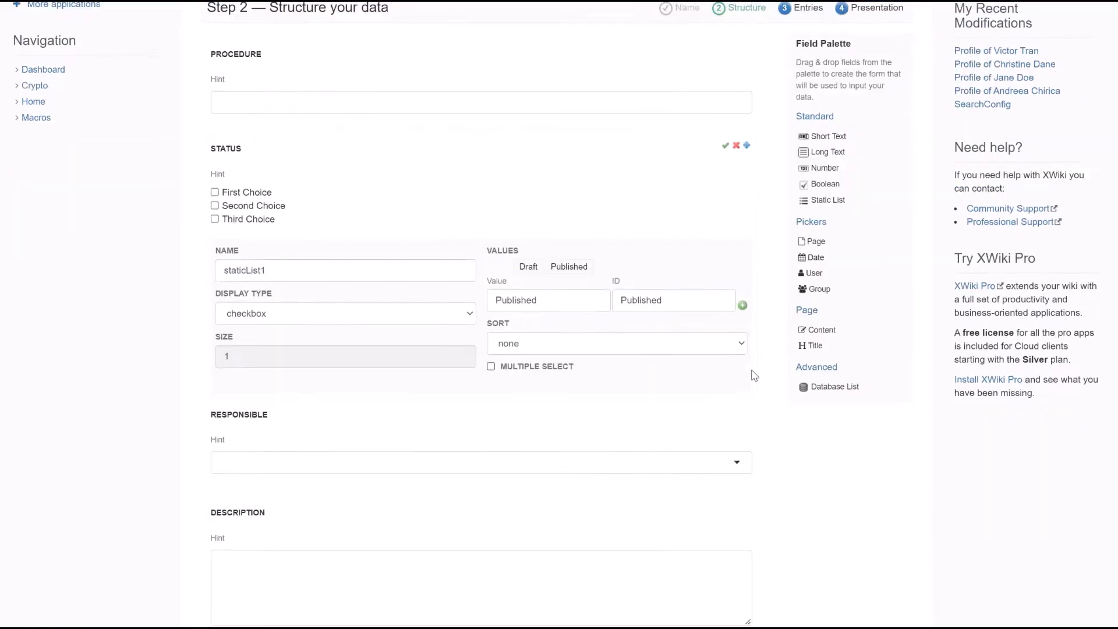
scroll(745, 388, "down", 2)
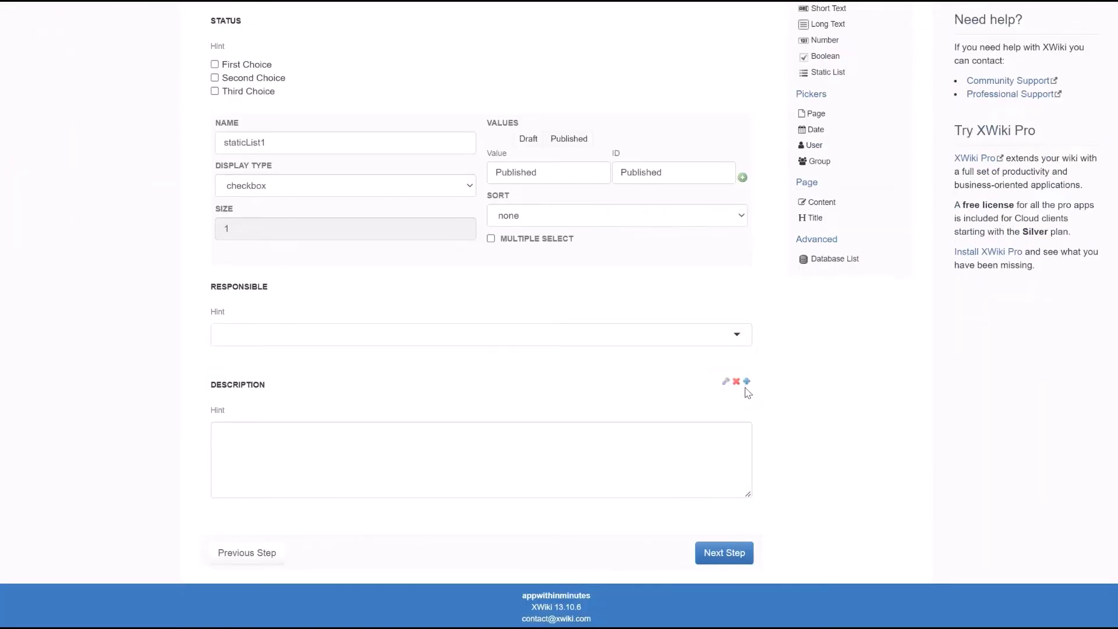
left_click(732, 557)
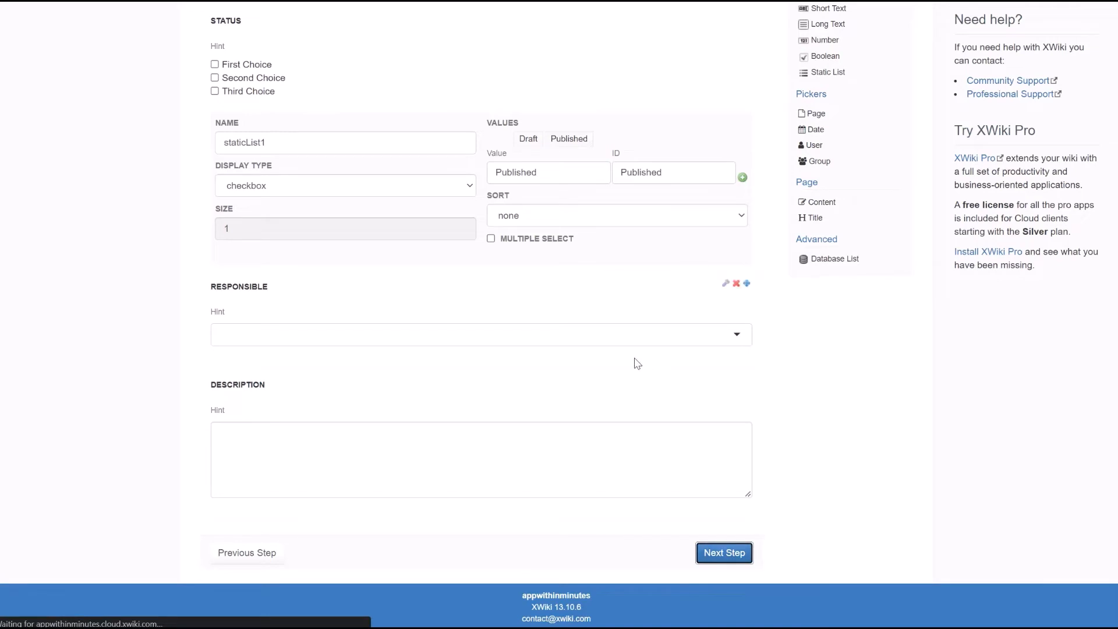
Choose the briefcase icon for the application entries and proceed to the Presentation step.
left_click(351, 225)
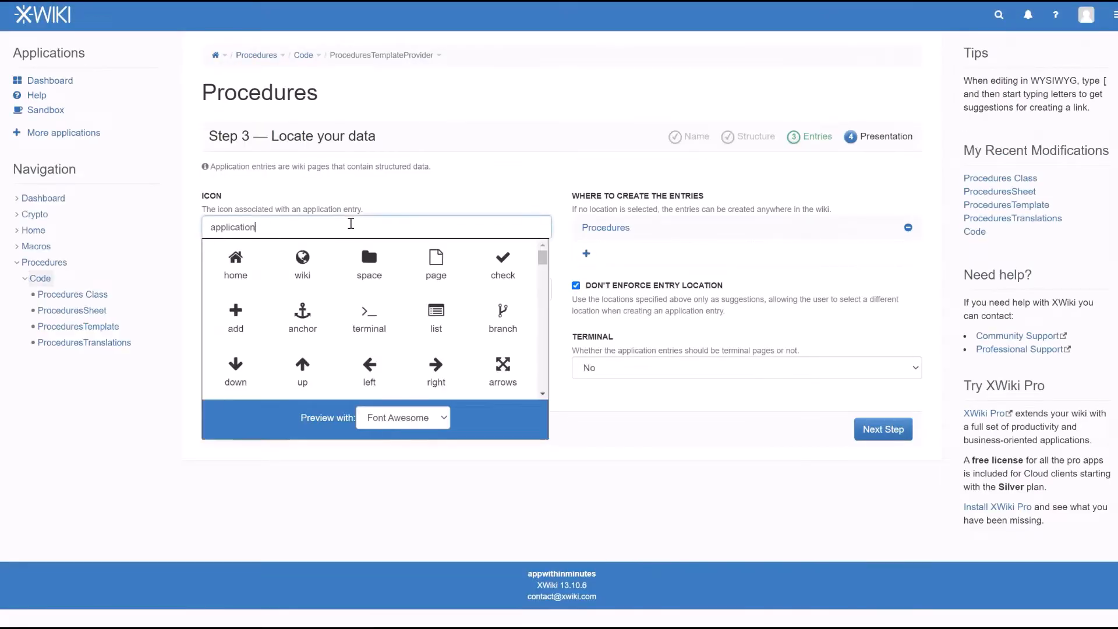
scroll(315, 291, "down", 4)
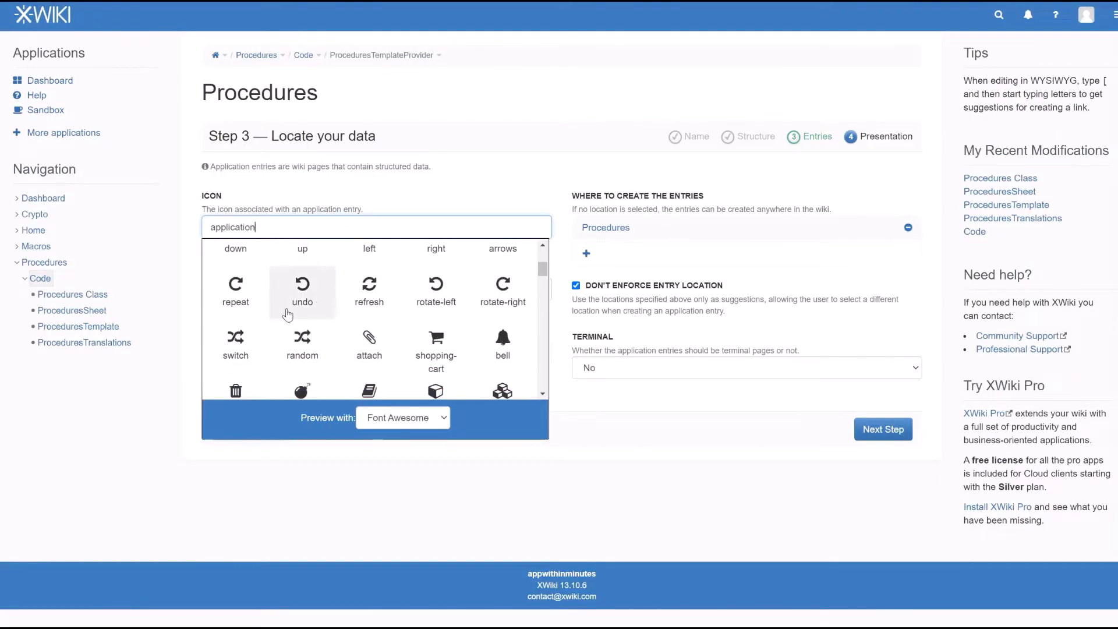
scroll(286, 317, "down", 2)
left_click(236, 262)
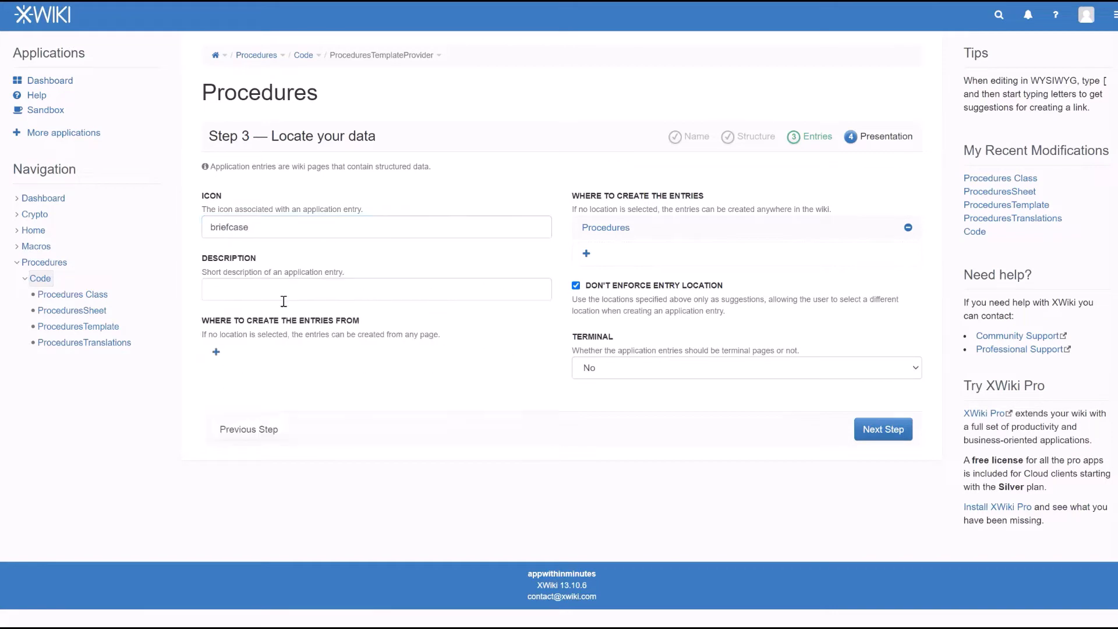
left_click(887, 439)
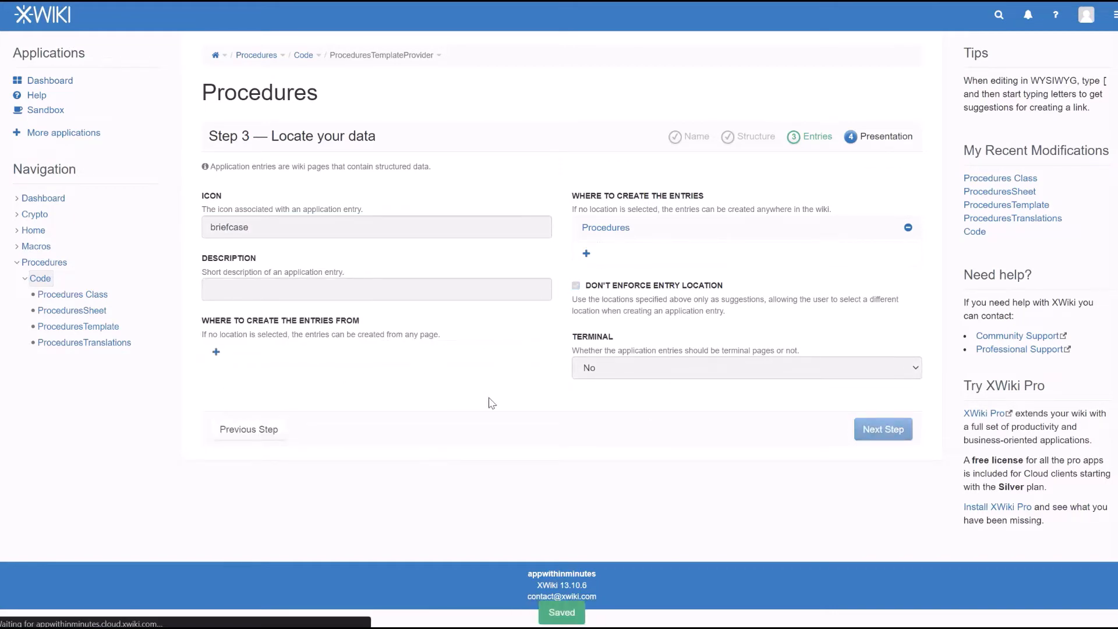
Upload procedures-cover from the Desktop and insert it centered in the home page description.
left_click(327, 303)
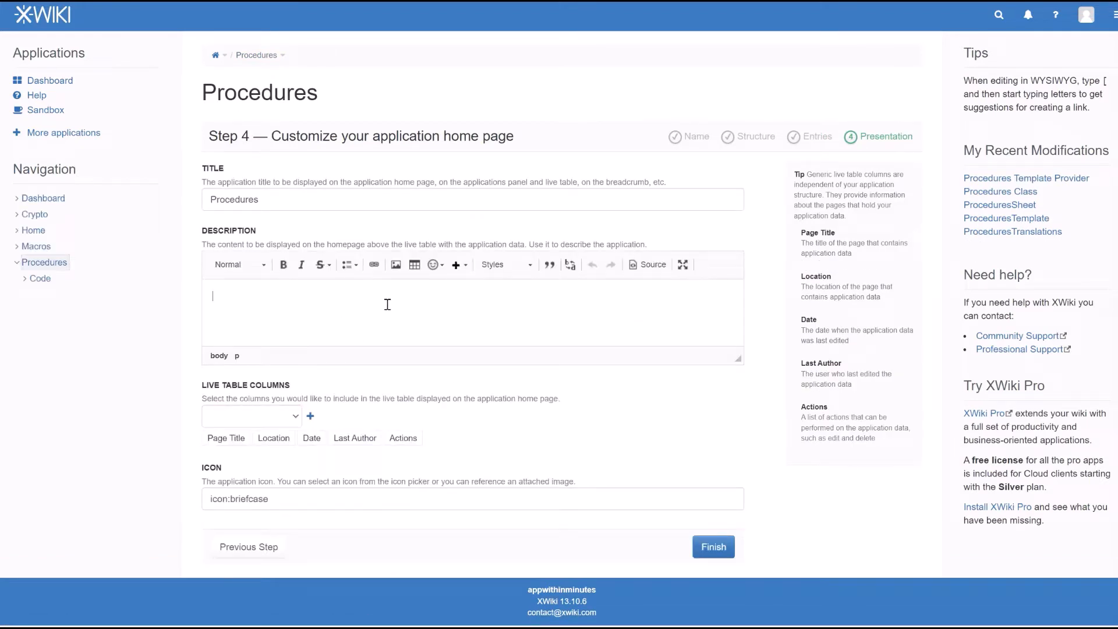
left_click(394, 263)
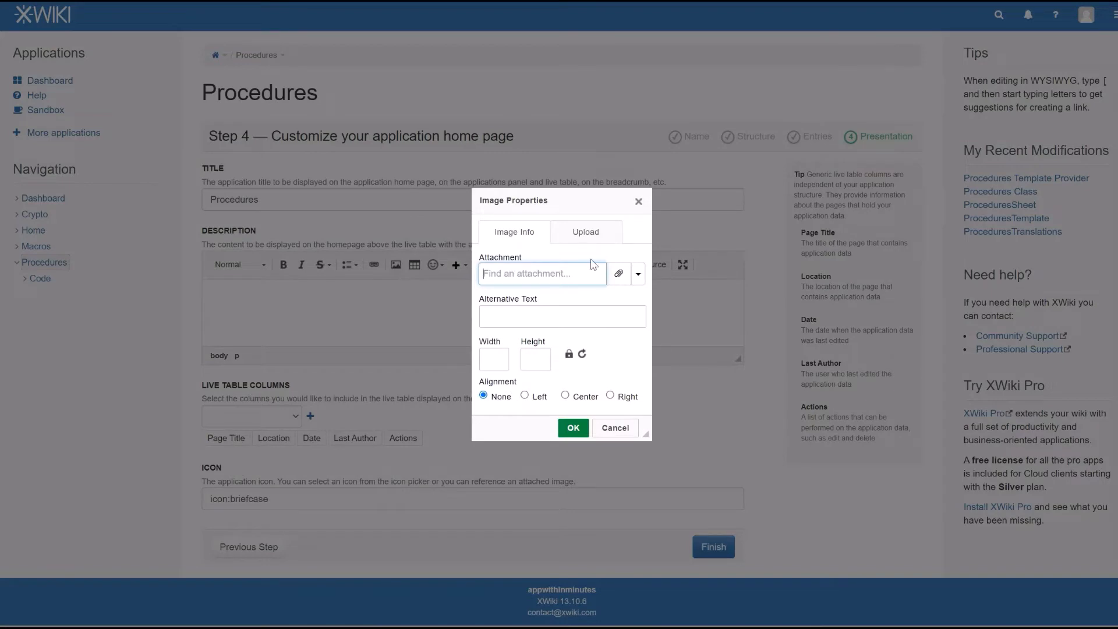
left_click(586, 231)
left_click(530, 323)
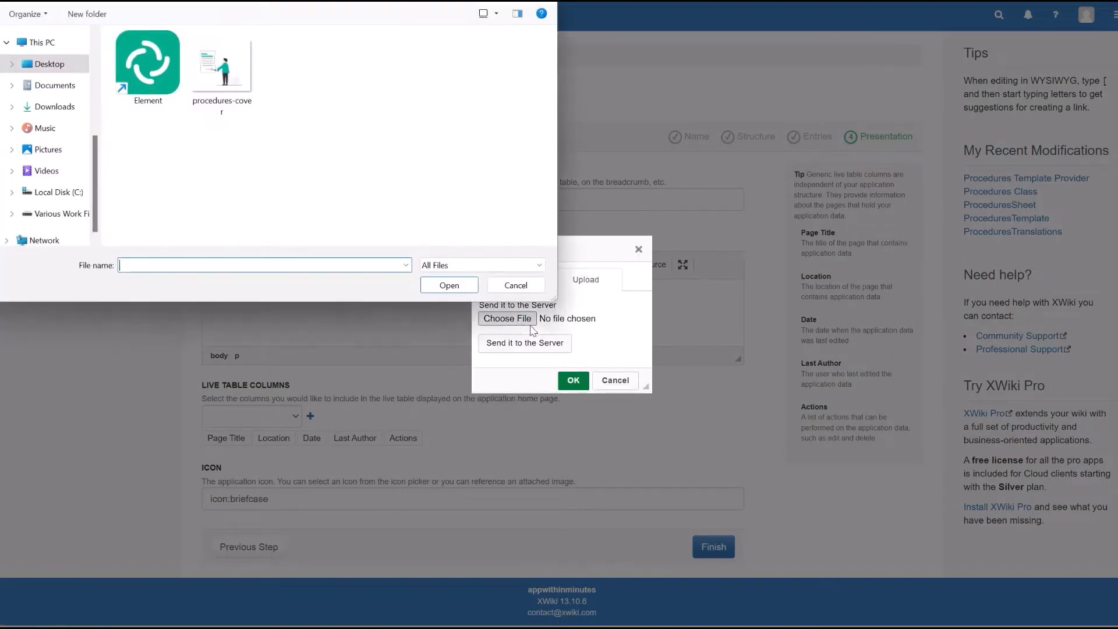
double_click(230, 93)
left_click(543, 347)
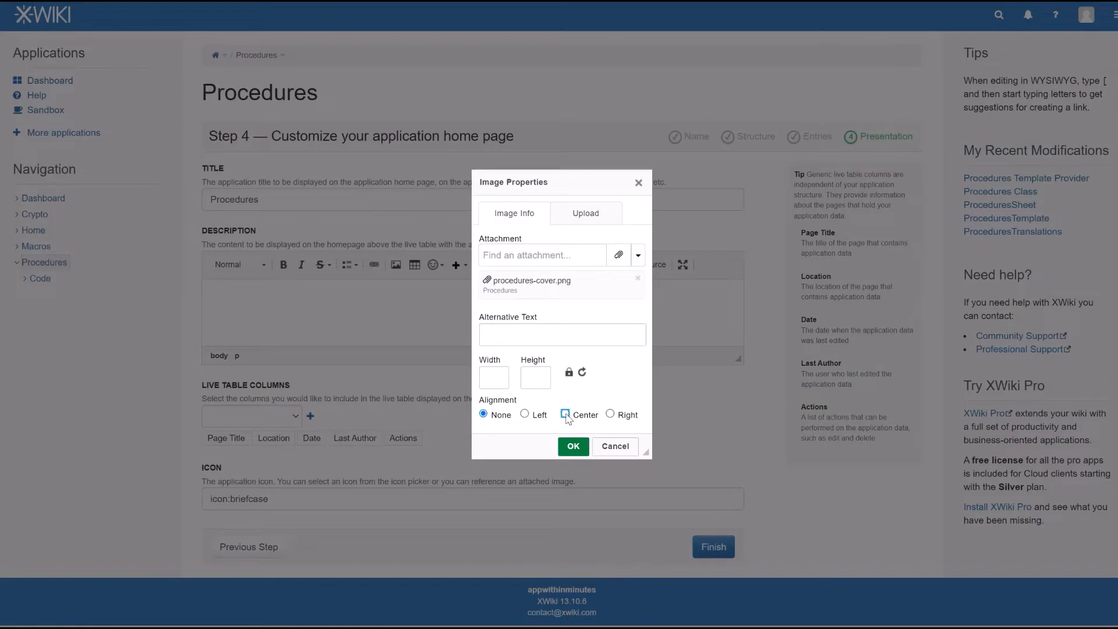
left_click(566, 449)
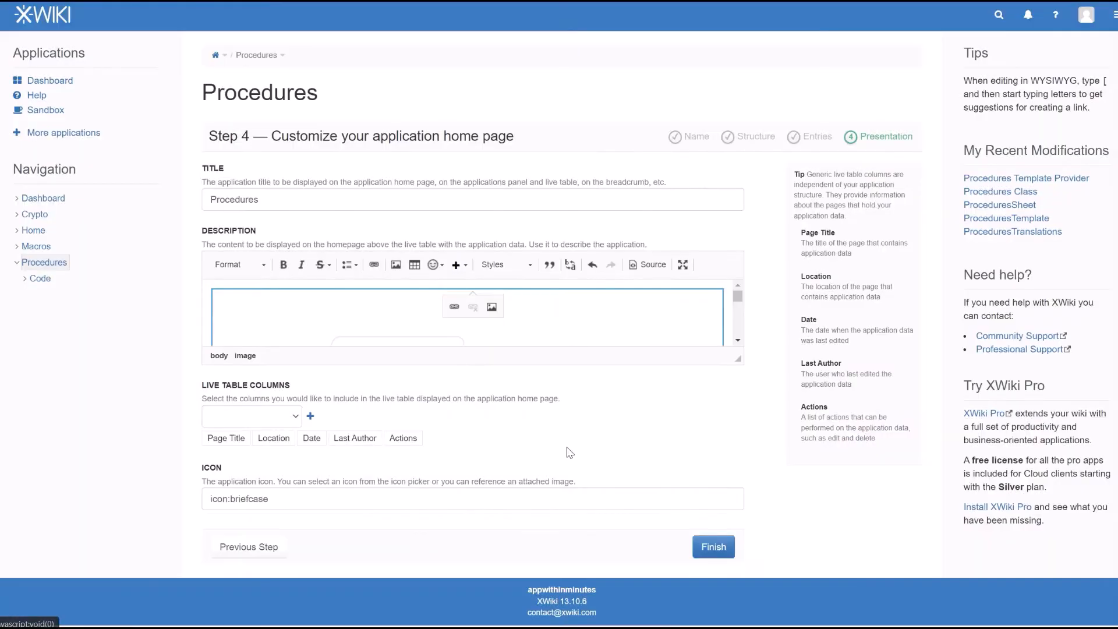
Set the height of the procedures-cover image in the description to 400.
double_click(557, 328)
left_click(538, 376)
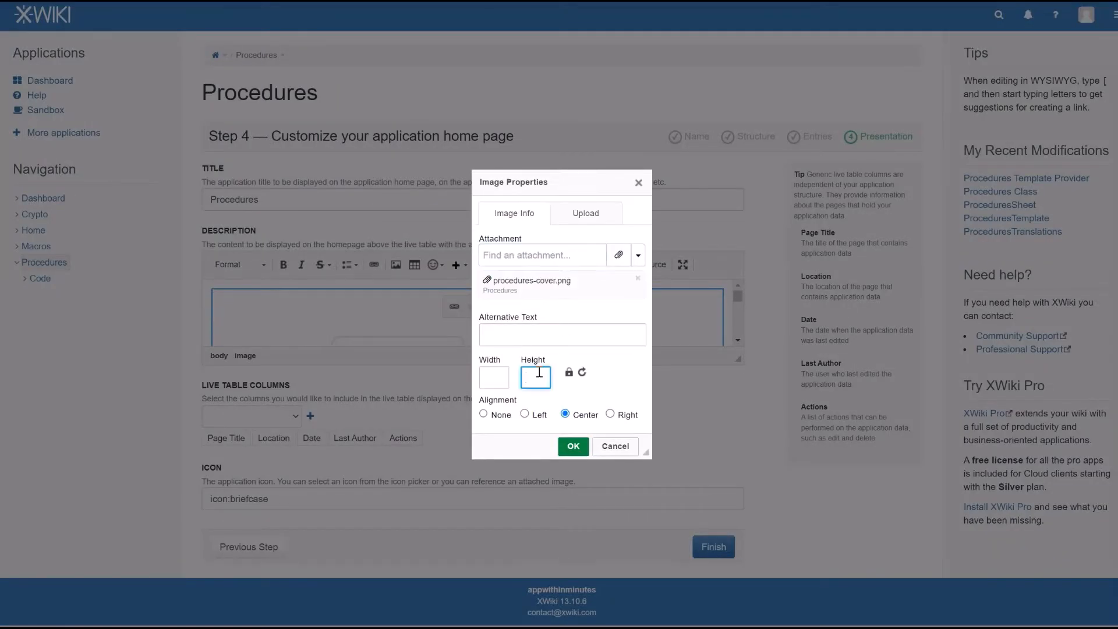
type("400")
left_click(573, 446)
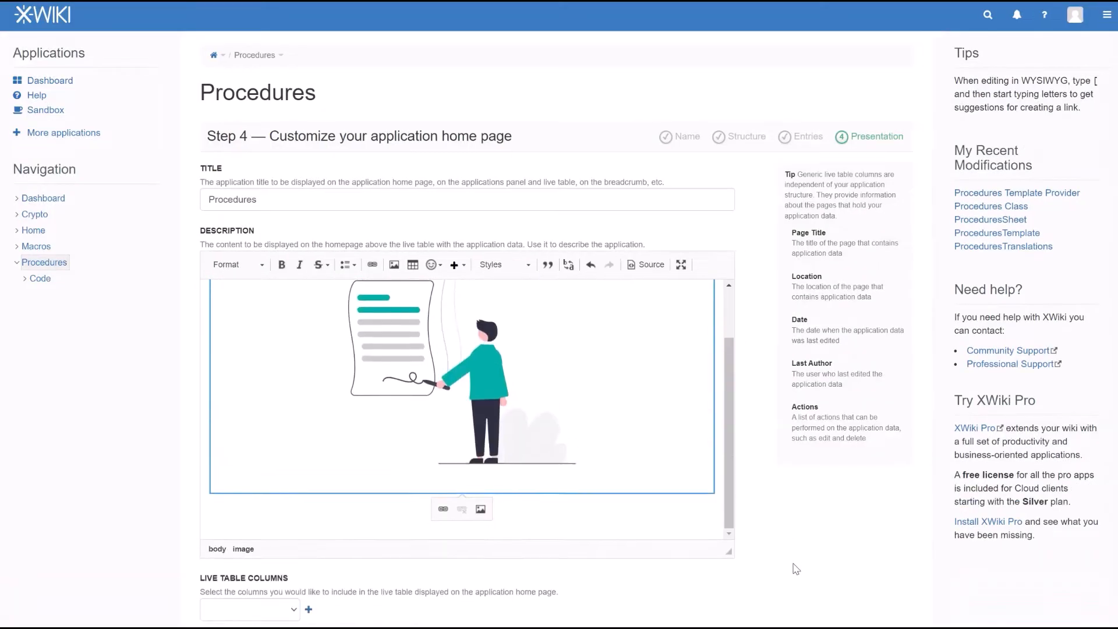
Add the Heading 1 text "Check our company procedures!" below the image in the description.
scroll(554, 449, "down", 3)
left_click(536, 367)
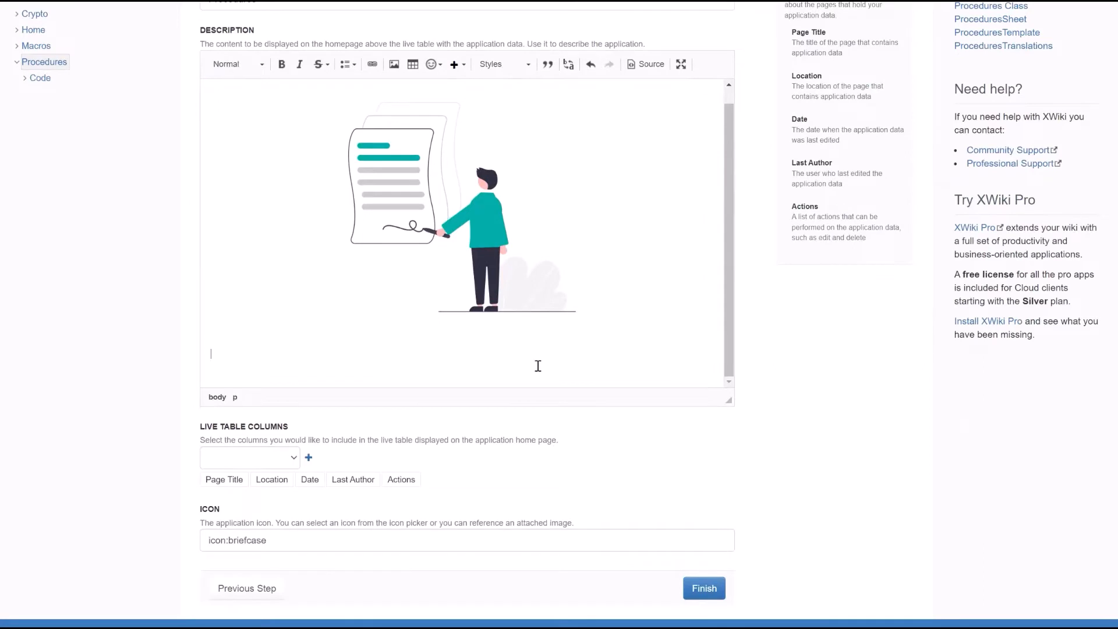
left_click(236, 64)
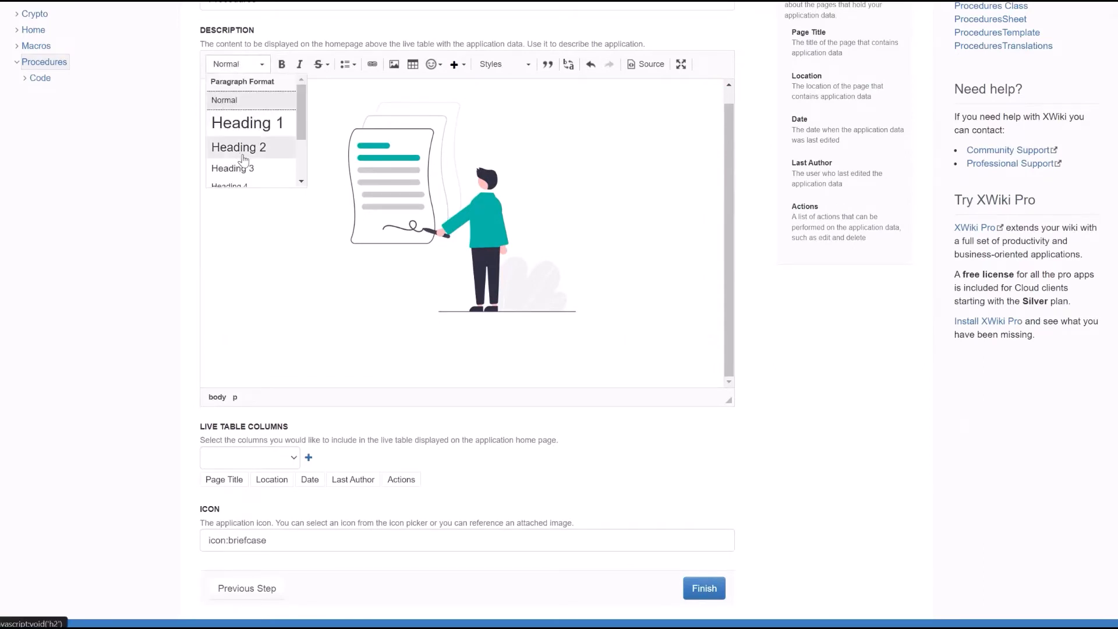
left_click(240, 123)
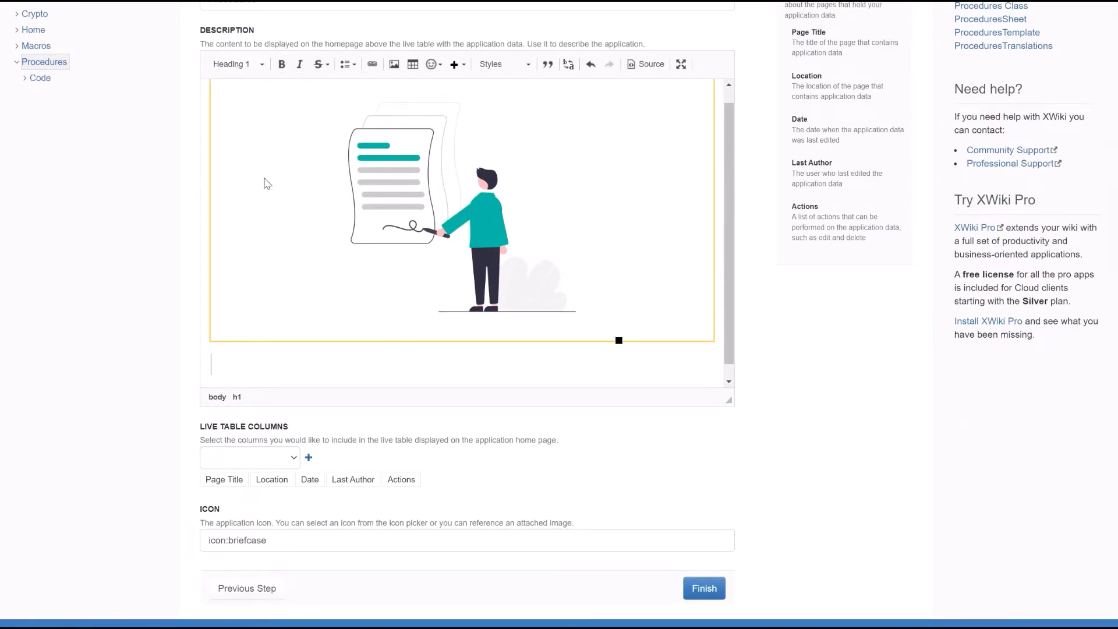
type("Check our com")
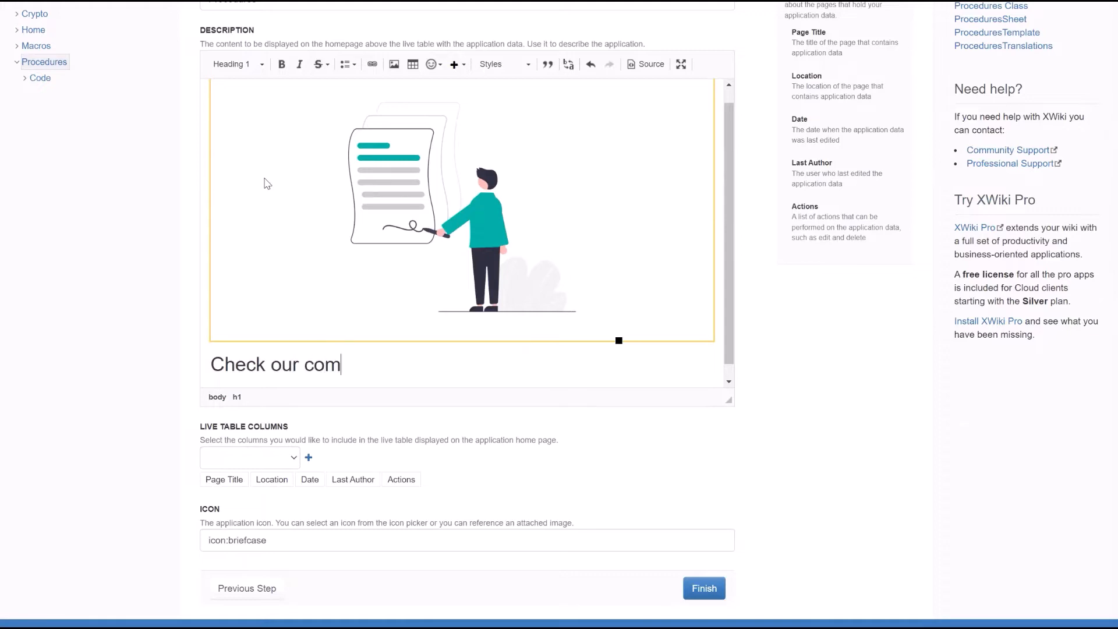
type("pany proce")
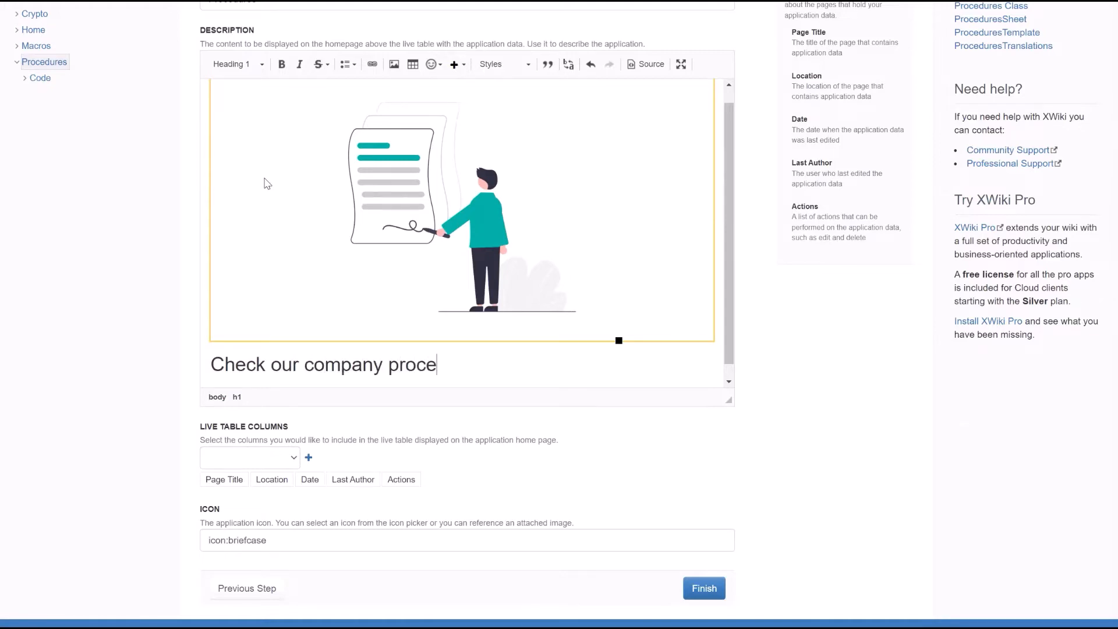
type("dures!")
scroll(266, 188, "down", 1)
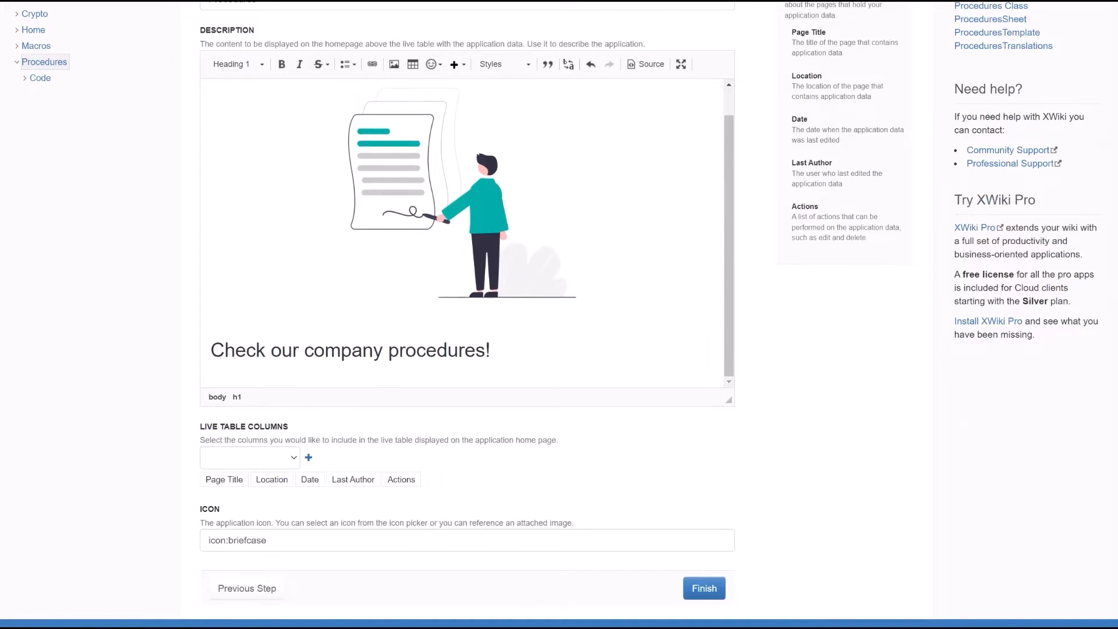
left_click(280, 461)
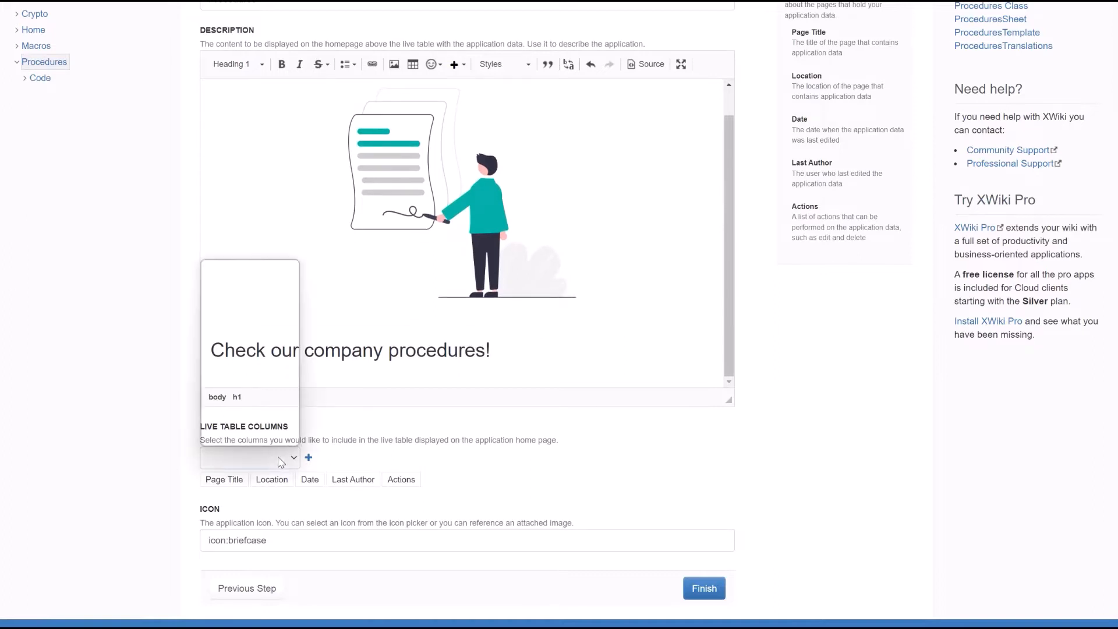
left_click(434, 366)
left_click_drag(511, 350, 199, 356)
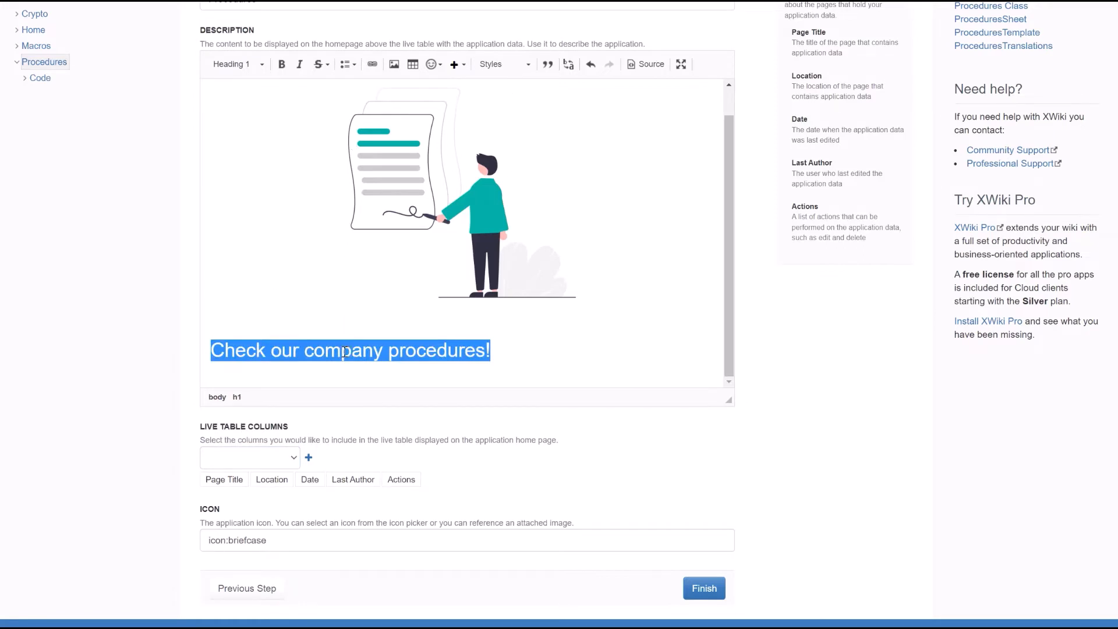
left_click(278, 341)
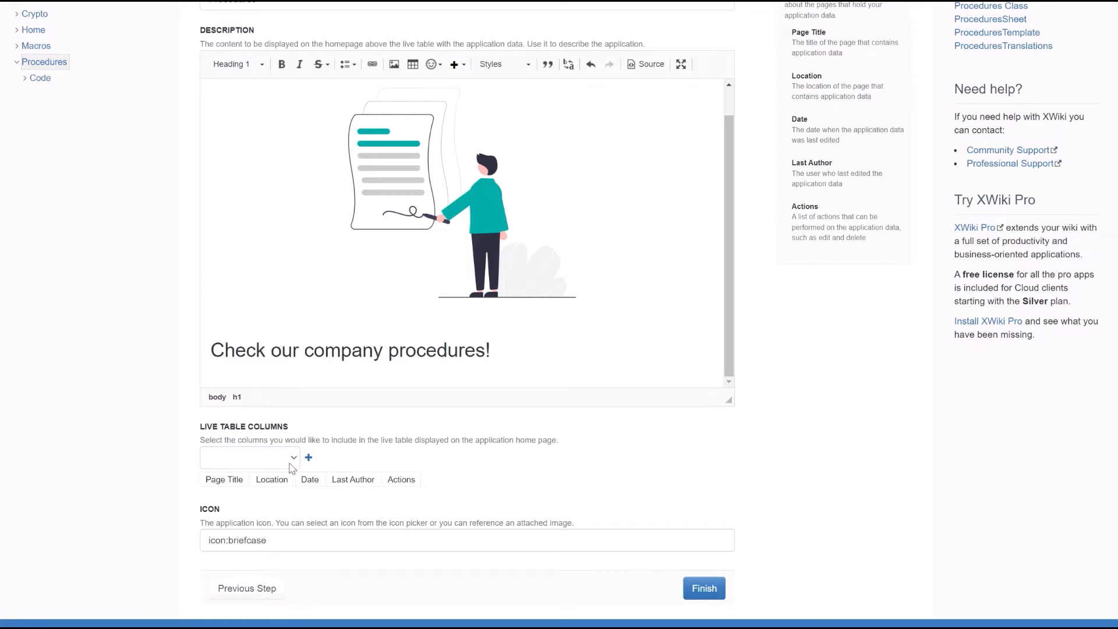
Remove the Page Title, Location and Last Author columns from the home page live table.
left_click(245, 478)
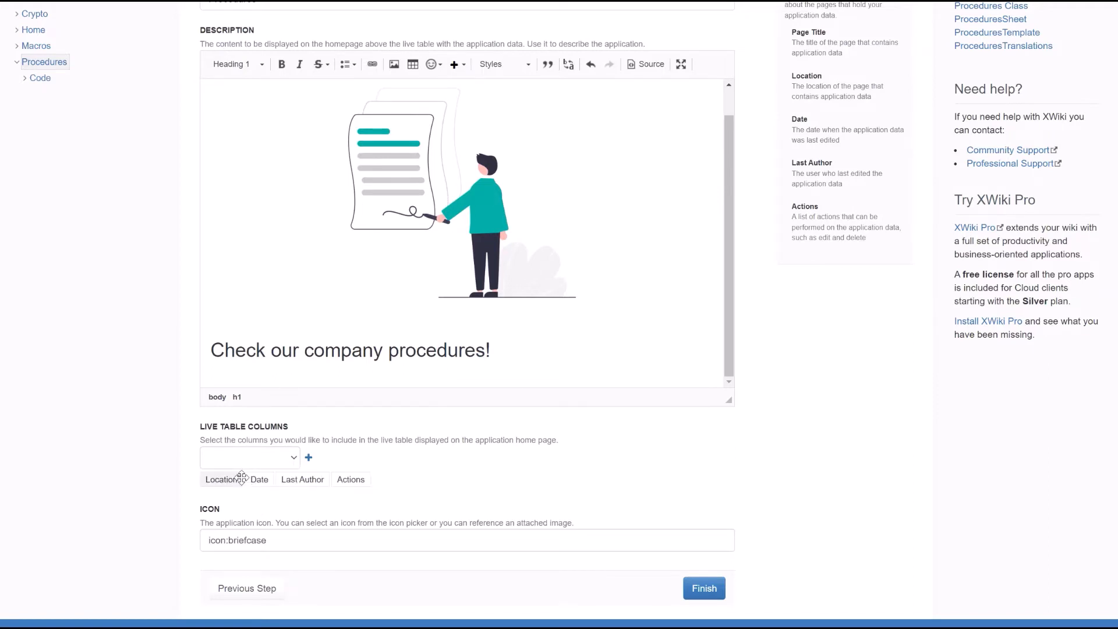
left_click(247, 477)
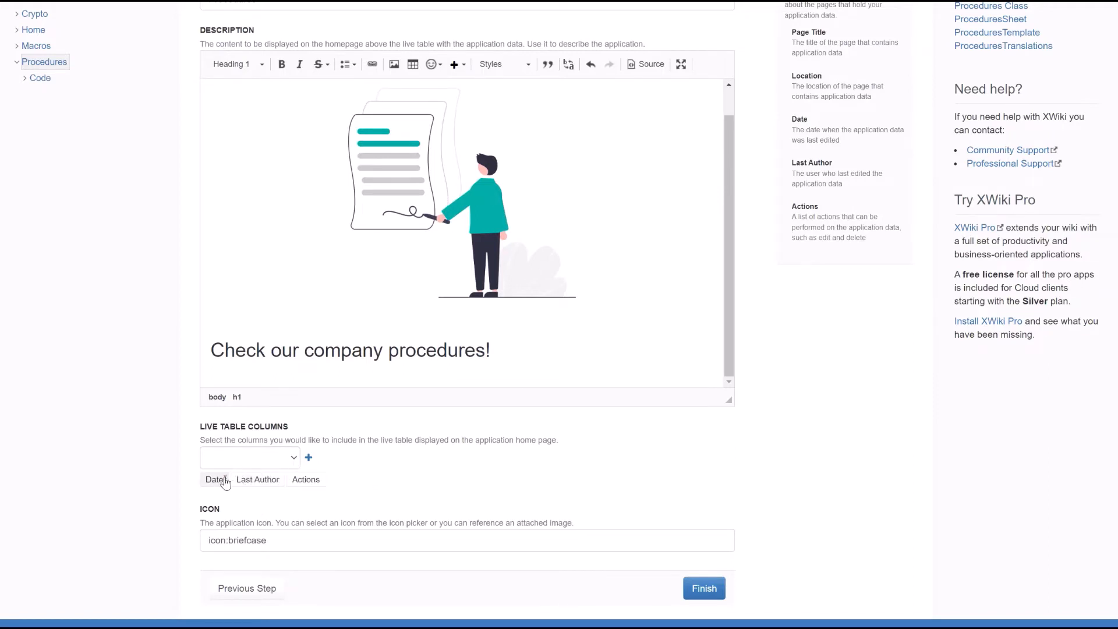
left_click(280, 479)
Add the application fields Procedure, Status and Responsible as live table columns.
left_click(294, 455)
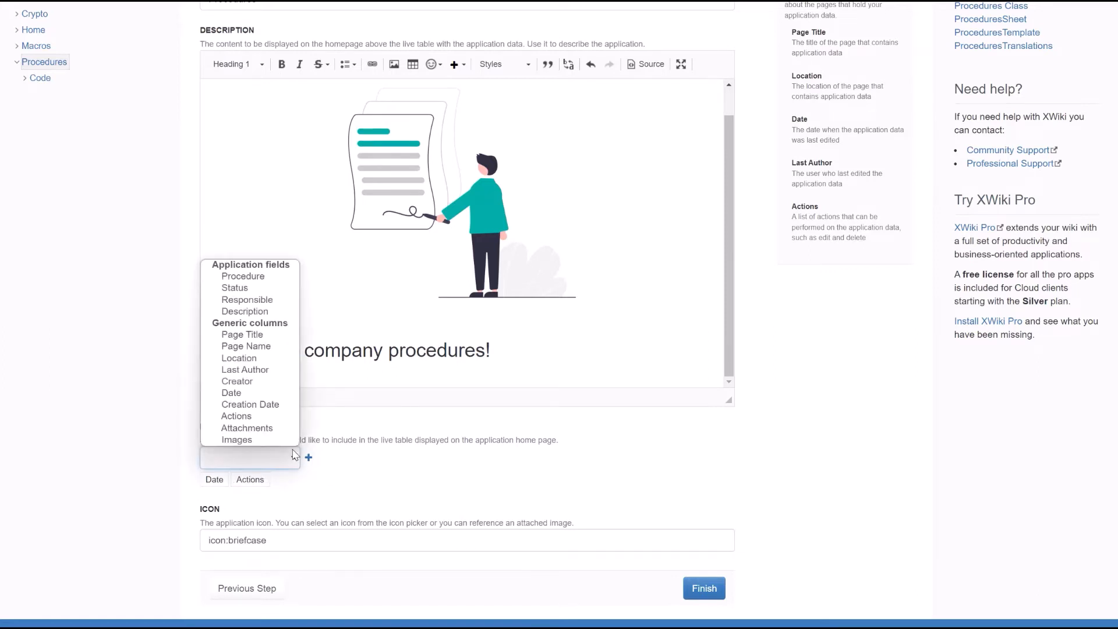
left_click(243, 276)
left_click(239, 458)
left_click(308, 459)
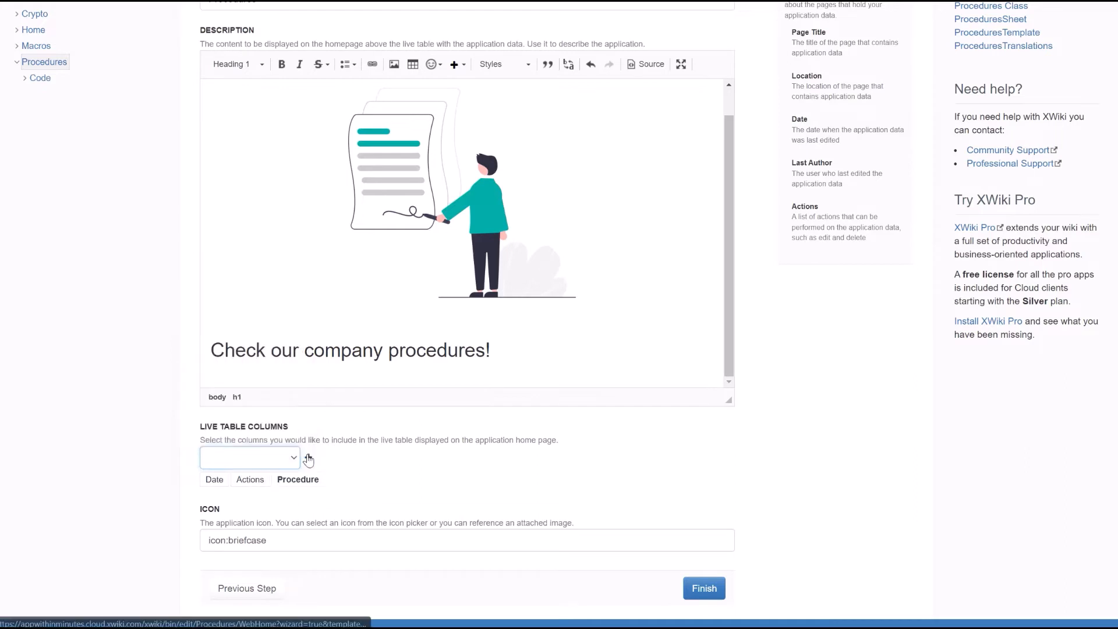
left_click(251, 458)
left_click(234, 287)
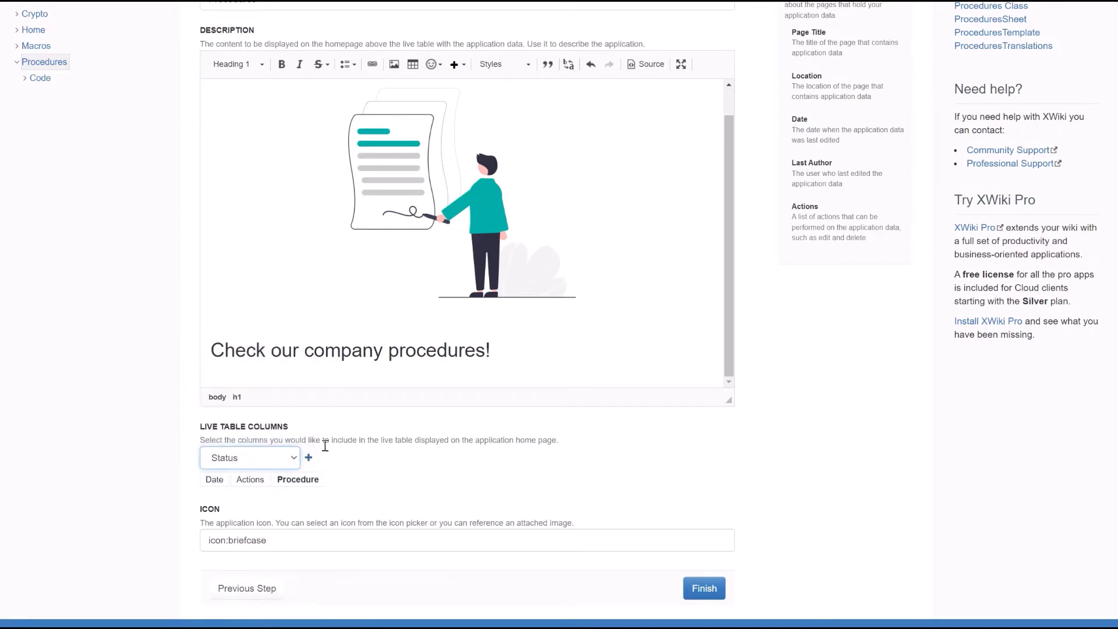
left_click(309, 458)
left_click(251, 457)
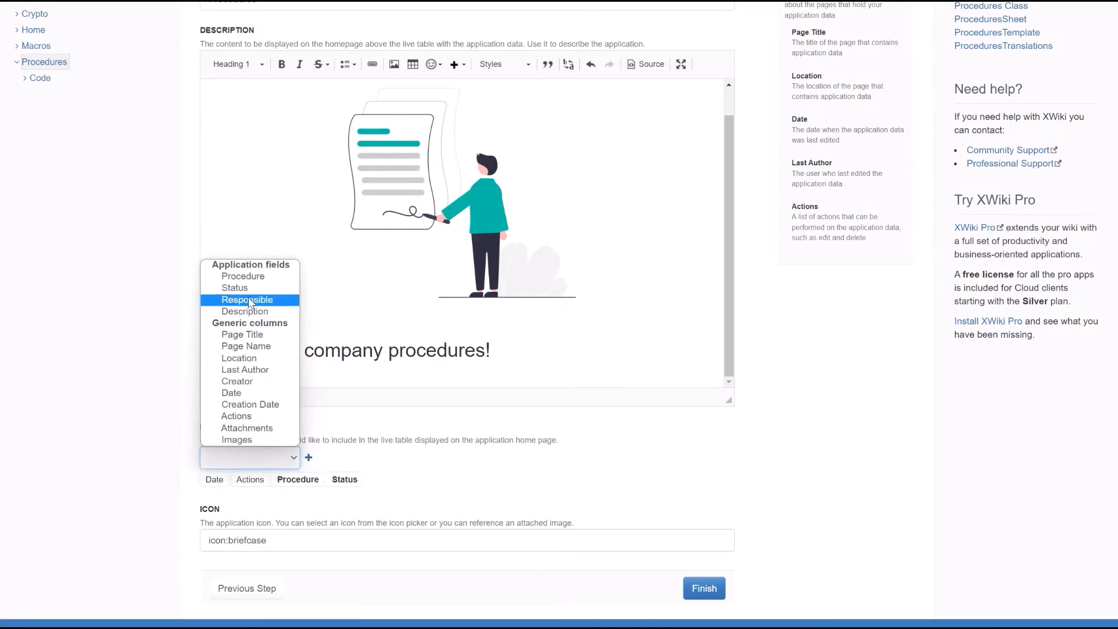
left_click(247, 300)
left_click(309, 458)
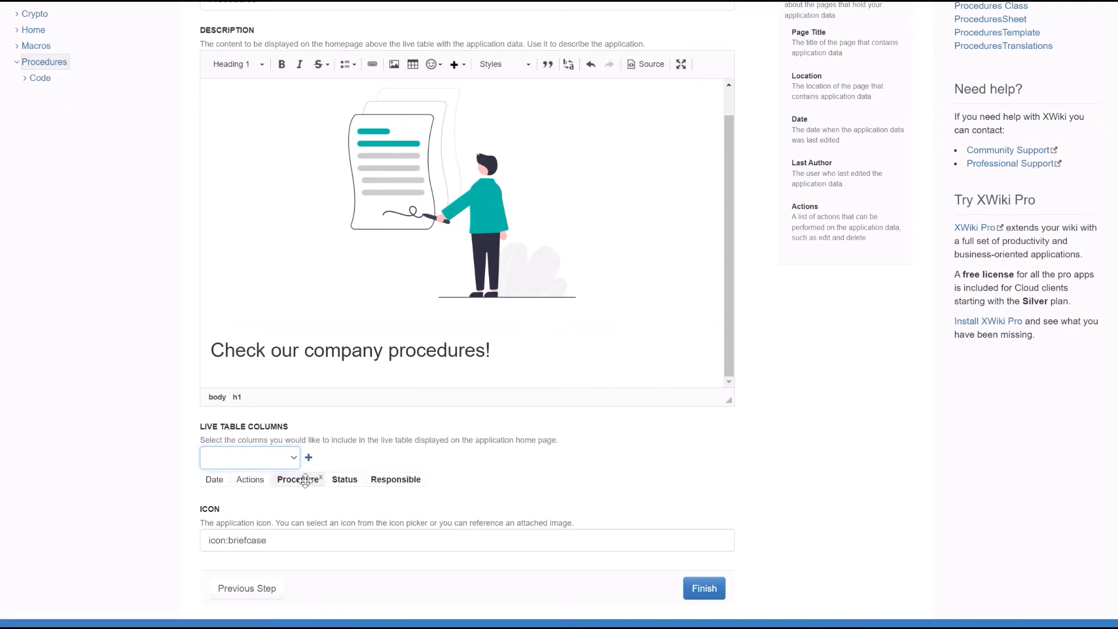
Reorder the live table columns to Procedure, Status, Responsible, Date, Actions and finish the application wizard.
left_click_drag(297, 479, 408, 480)
left_click_drag(273, 479, 422, 483)
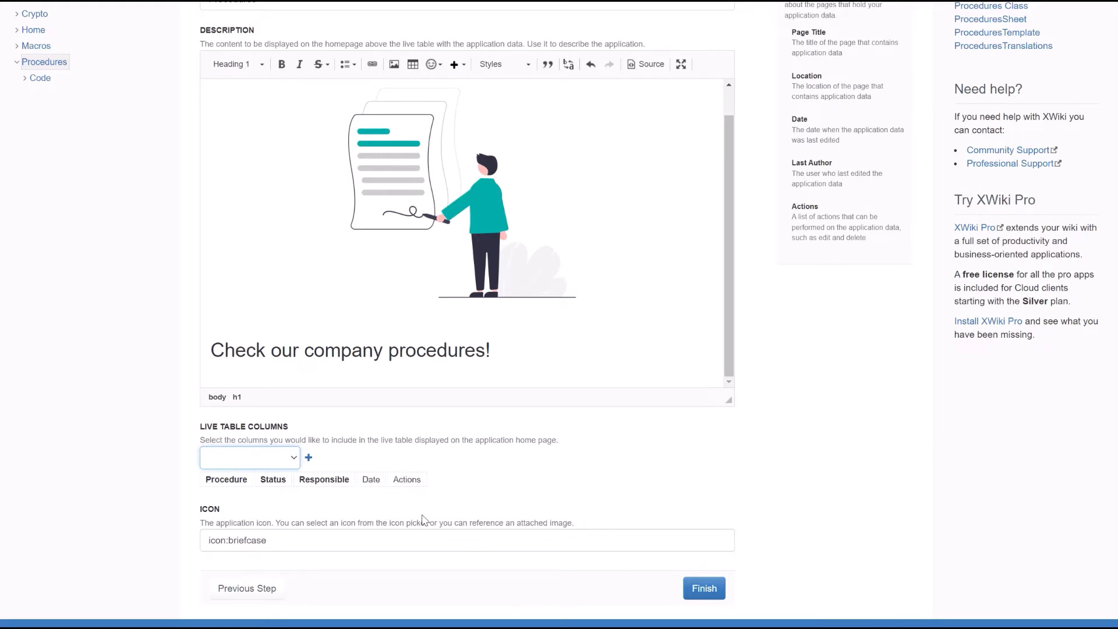
left_click(704, 588)
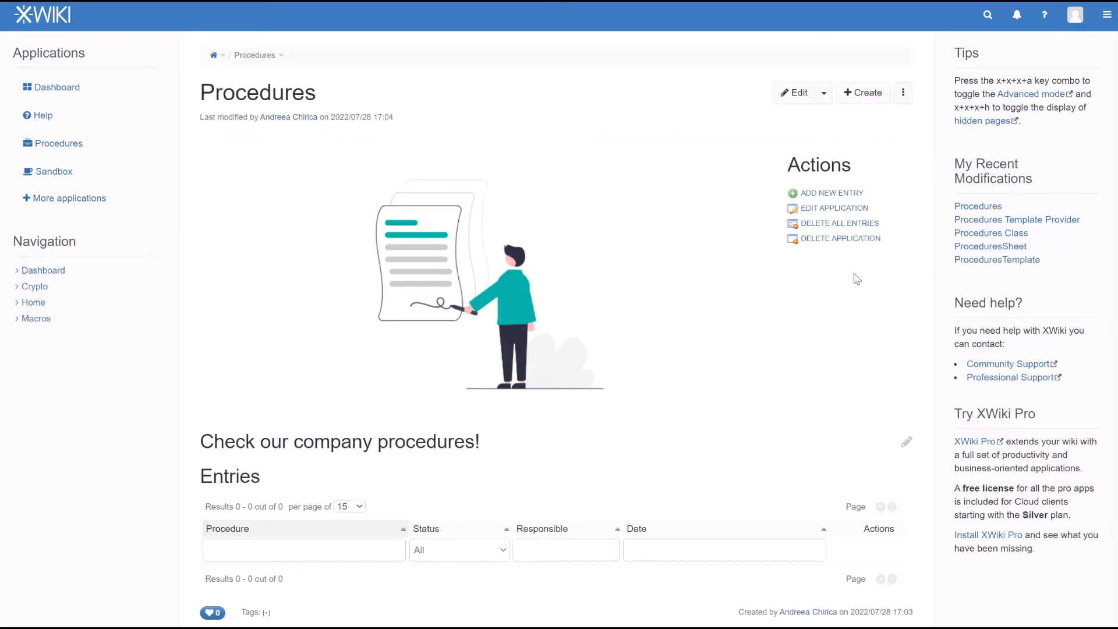
Create a new entry named My-first-procedure and change its Procedure field to "My first procedure".
left_click(825, 192)
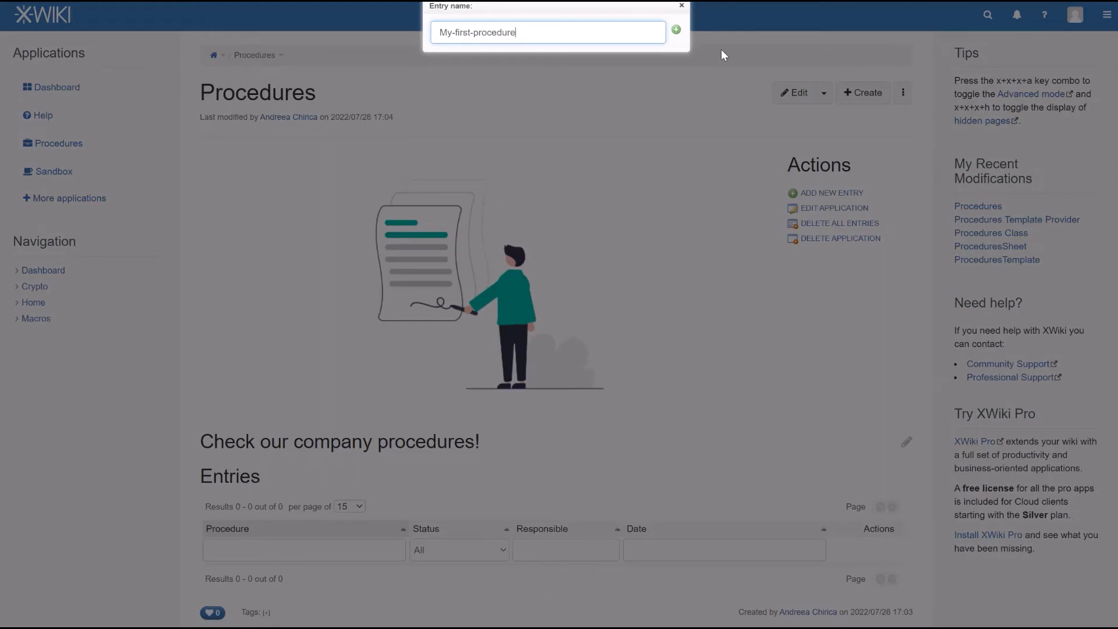
left_click(676, 30)
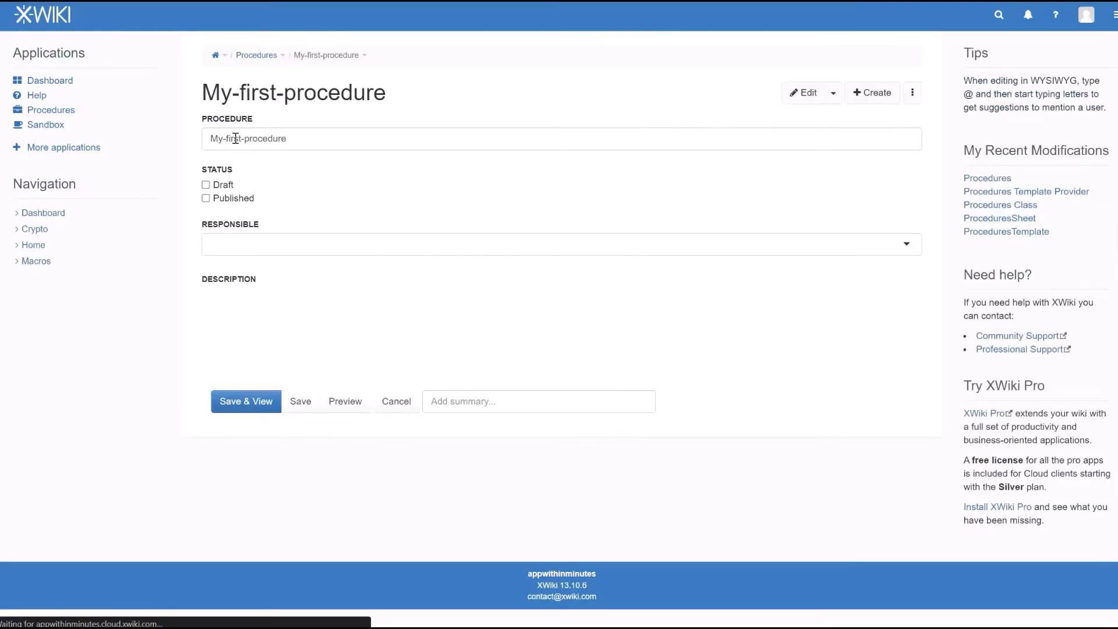
left_click(226, 138)
key("BackSpace")
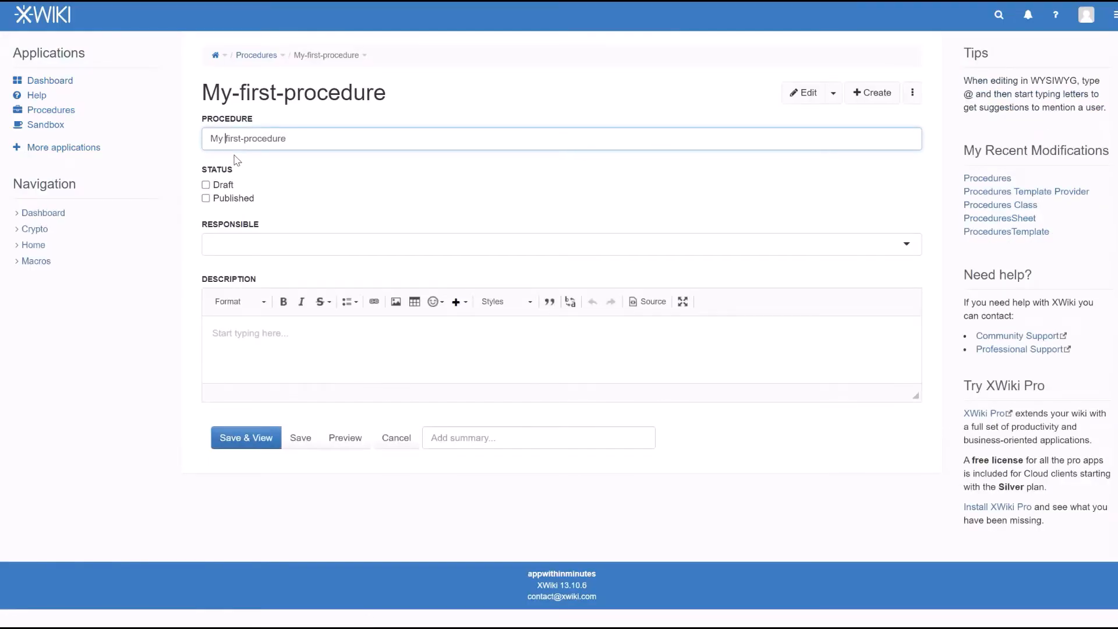
key("BackSpace")
Set the first procedure's status to Draft, assign the responsible user and save the entry with an empty description.
left_click(221, 185)
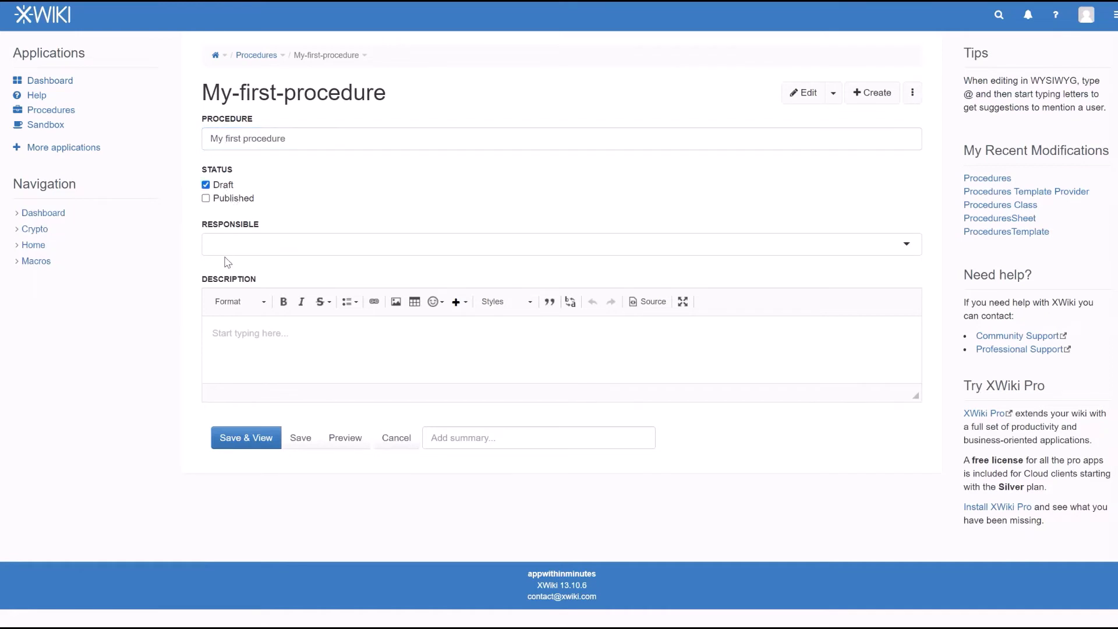
left_click(227, 241)
type("j")
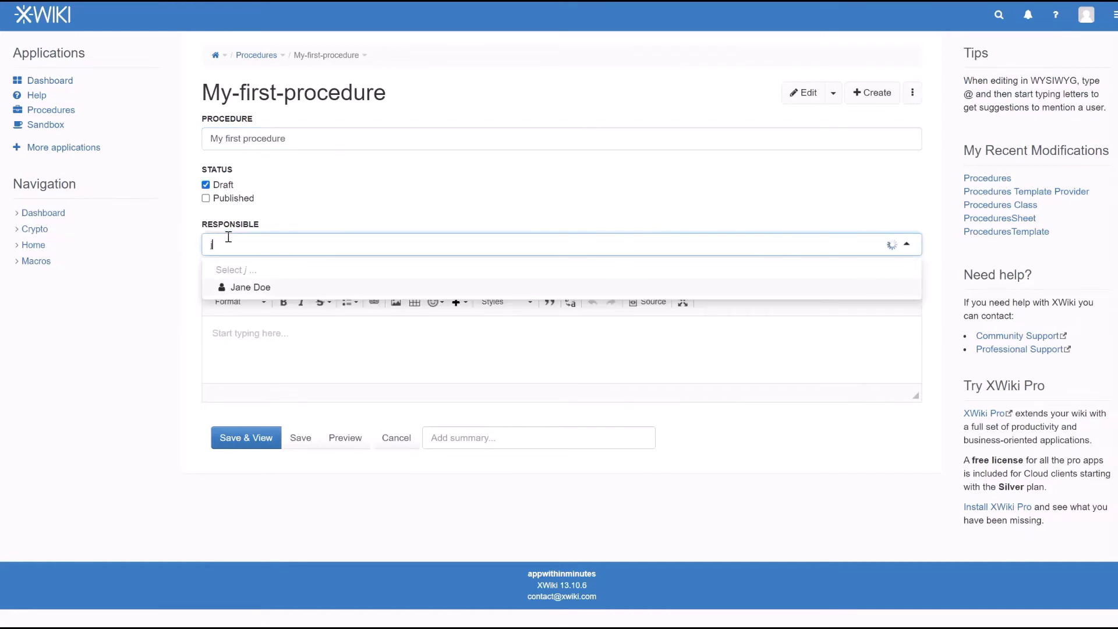
left_click(255, 287)
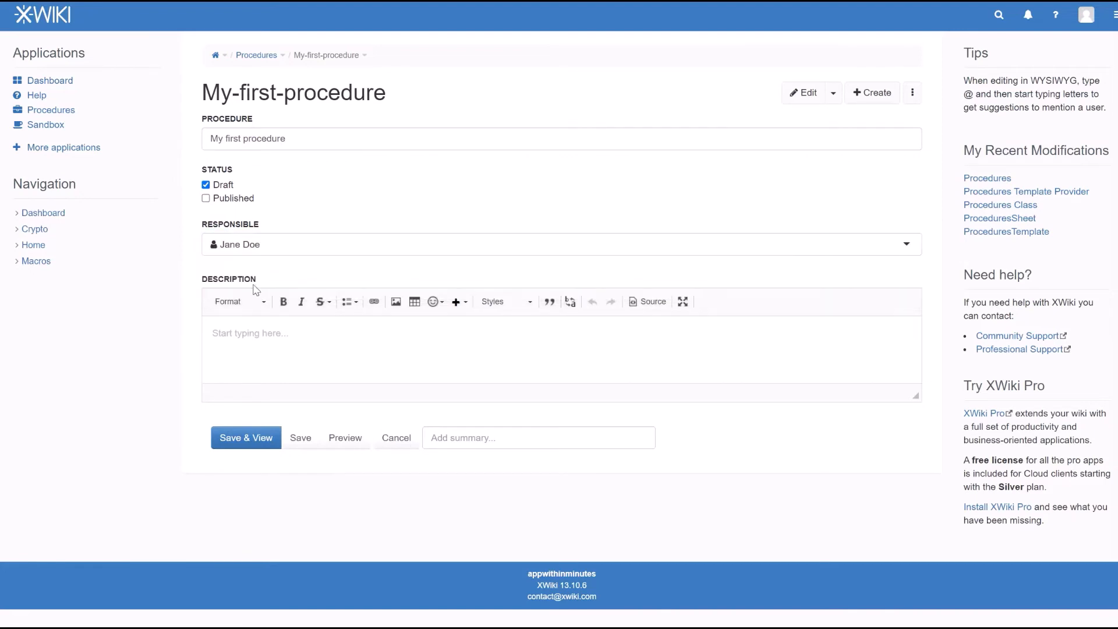
left_click(258, 344)
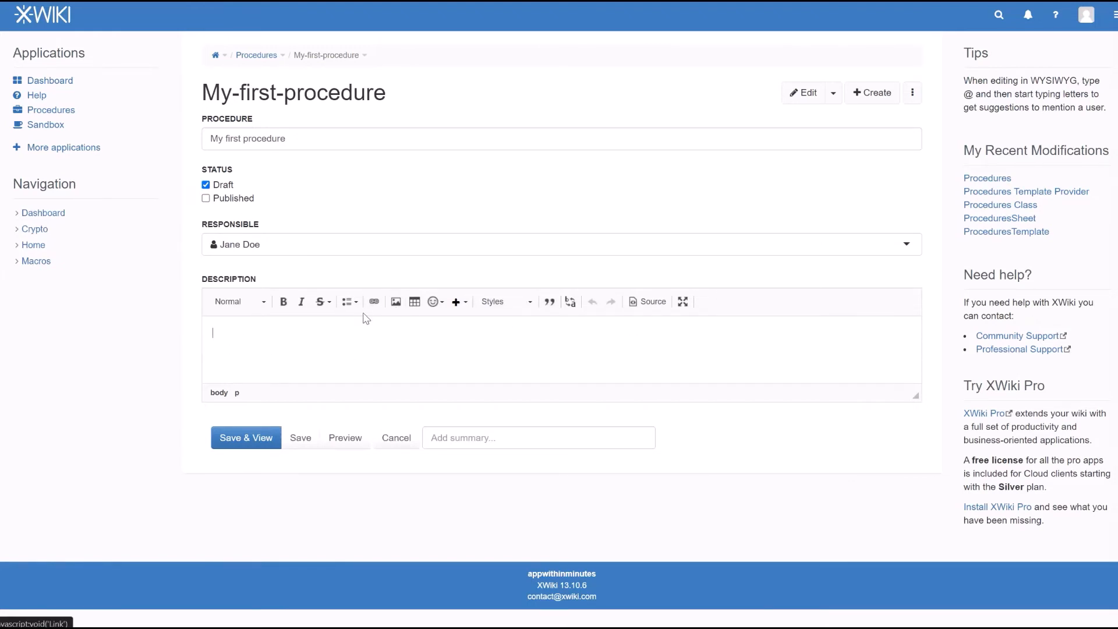
left_click(264, 433)
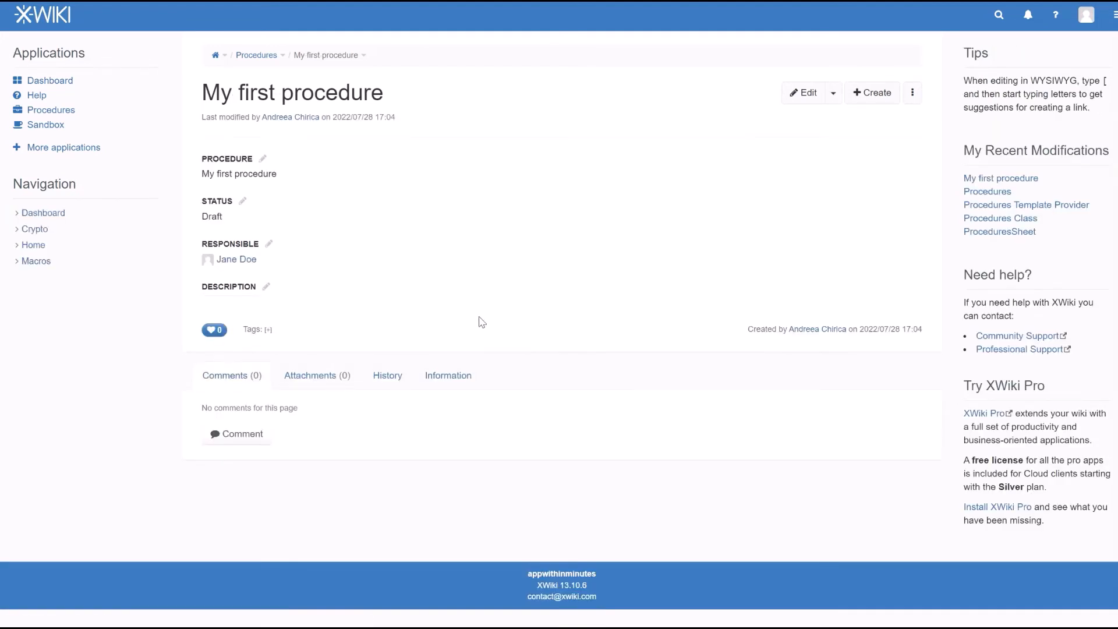
Create another Procedures entry named My-second-procedure and change its Procedure field to "My second procedure".
left_click(256, 56)
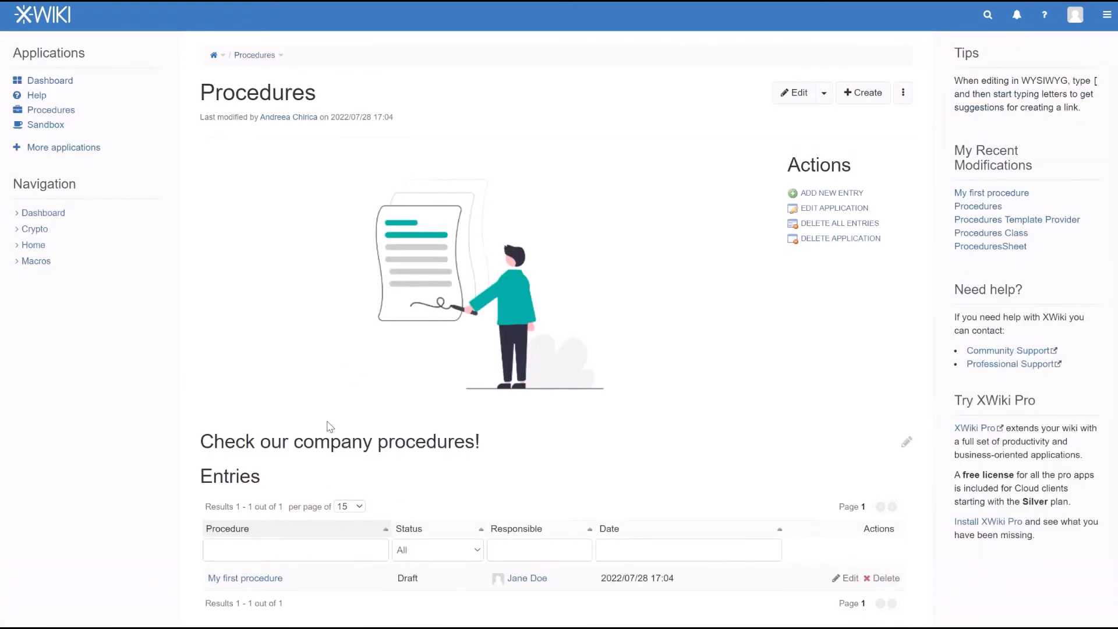
left_click(831, 192)
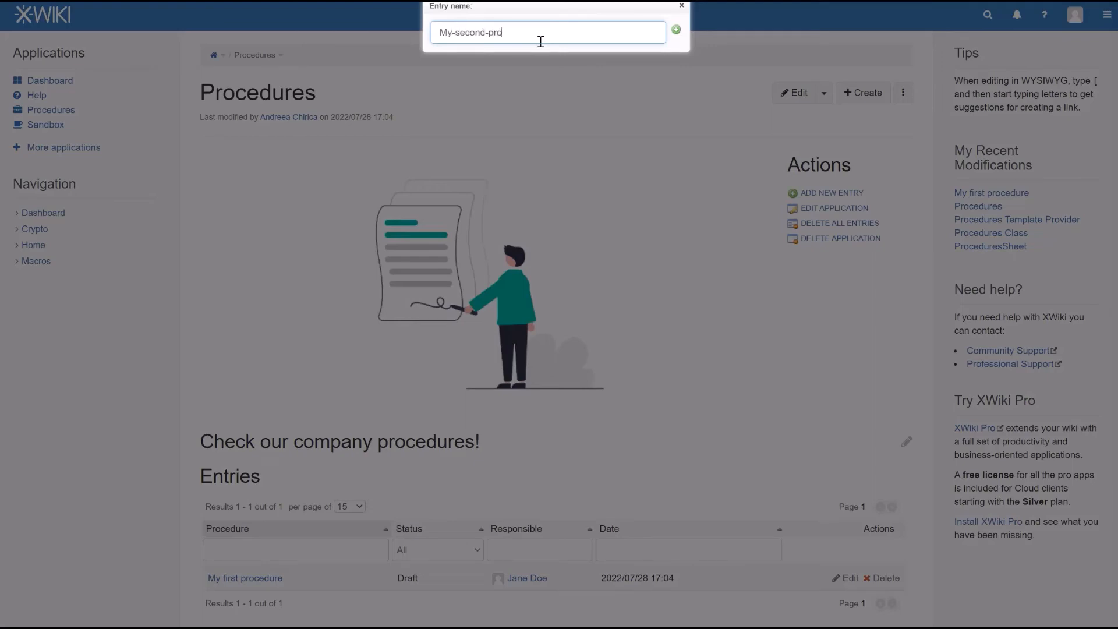
left_click(675, 30)
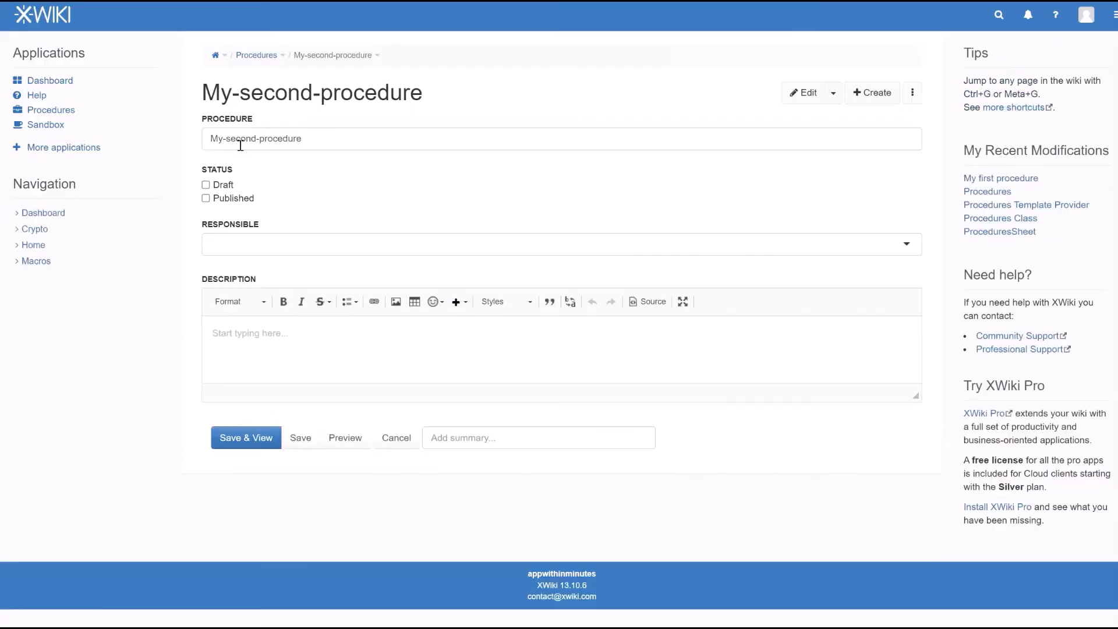
left_click(228, 138)
key("BackSpace")
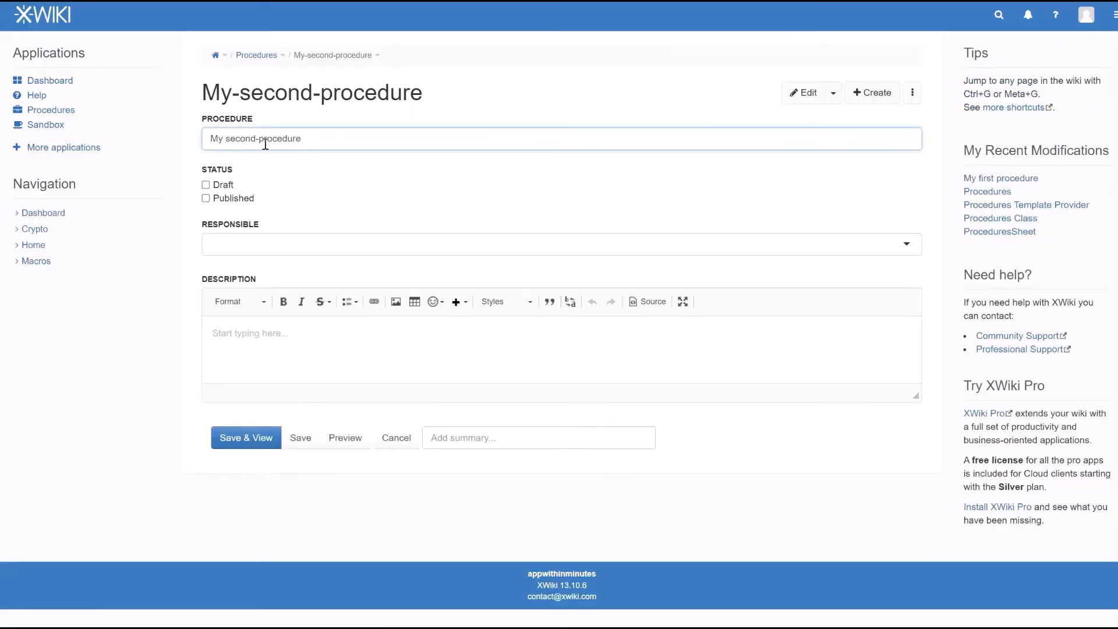
key("BackSpace")
Assign the responsible user for the second procedure and set its status to Draft.
left_click(239, 244)
type("Vic")
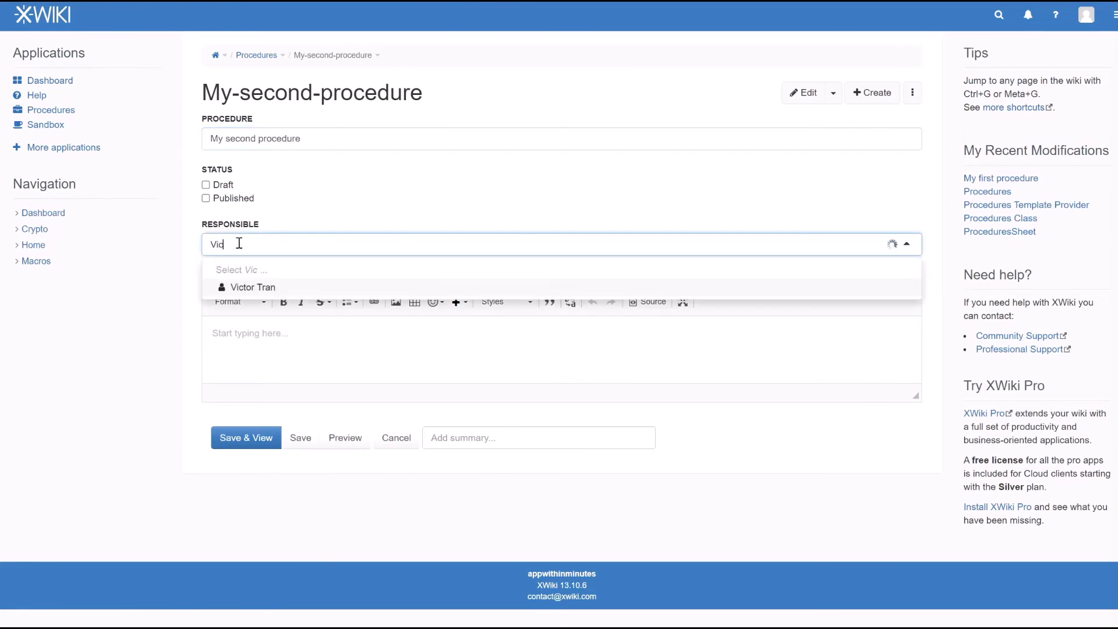
left_click(250, 287)
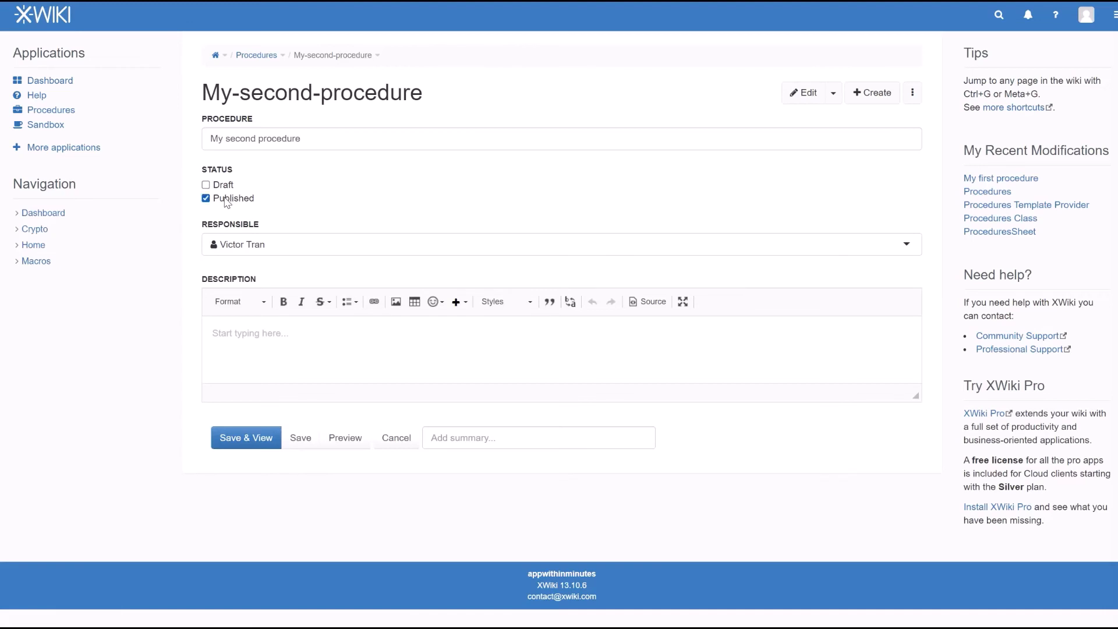
left_click(222, 200)
left_click(222, 185)
Enter the description "This is a procedure." for the second procedure and save the entry.
left_click(273, 352)
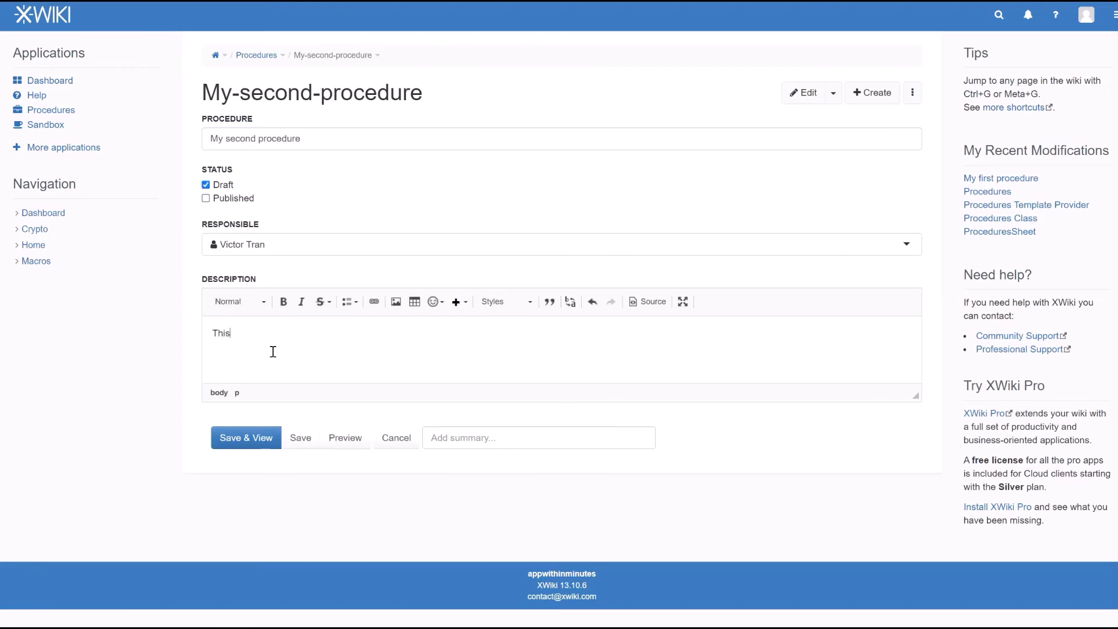
type("rocedure.")
left_click(246, 437)
Edit My first procedure from the Procedures home page, change its status to Published, save it and return to the home page.
left_click(252, 57)
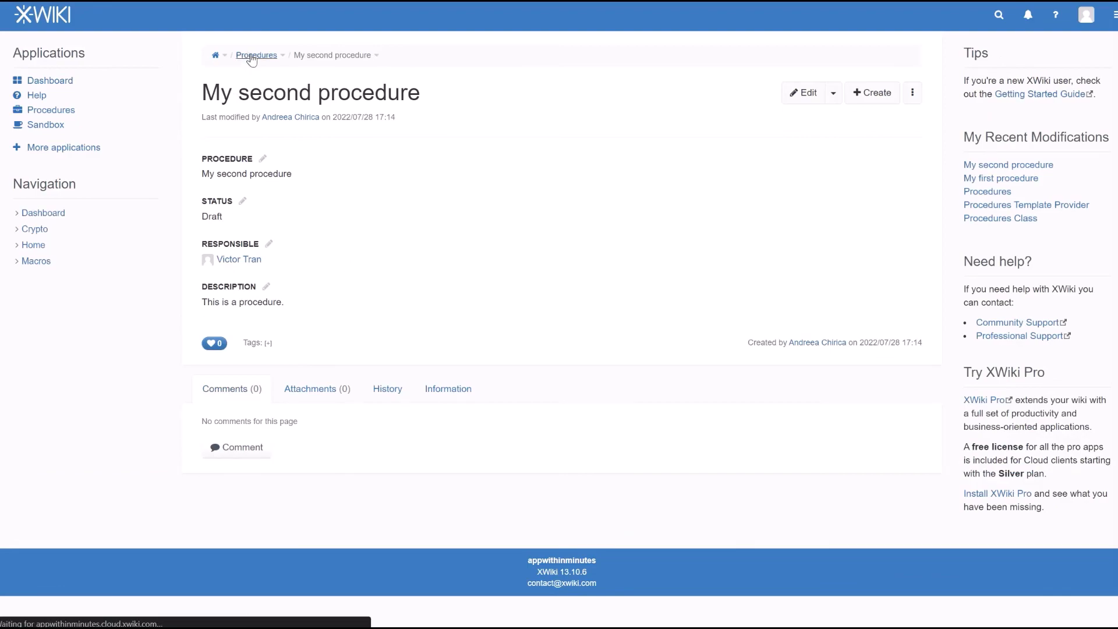
scroll(611, 441, "down", 1)
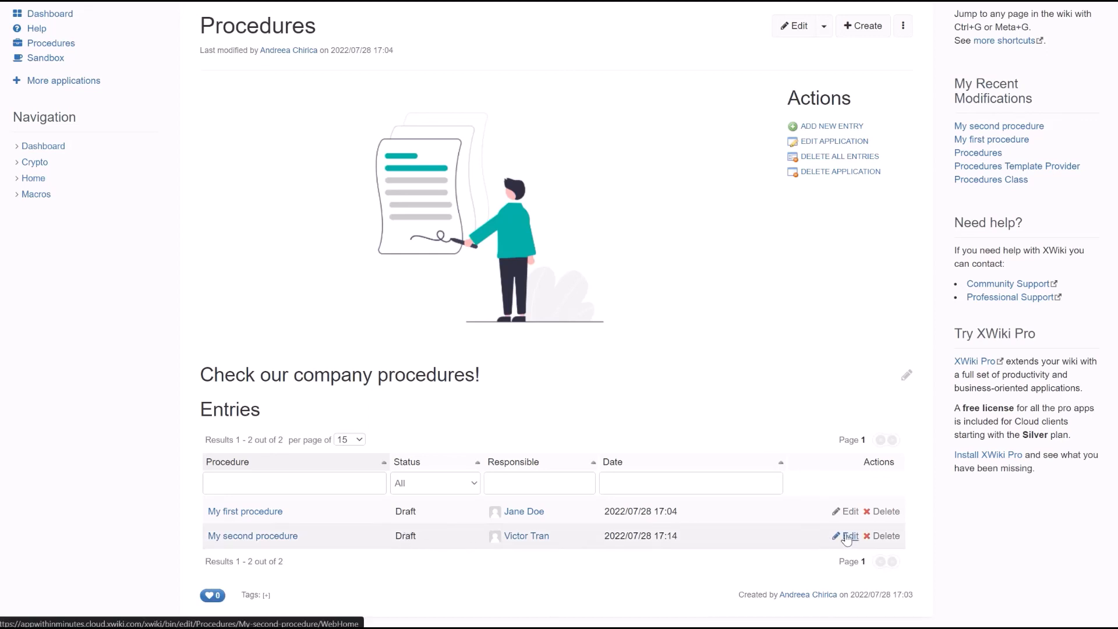
left_click(847, 511)
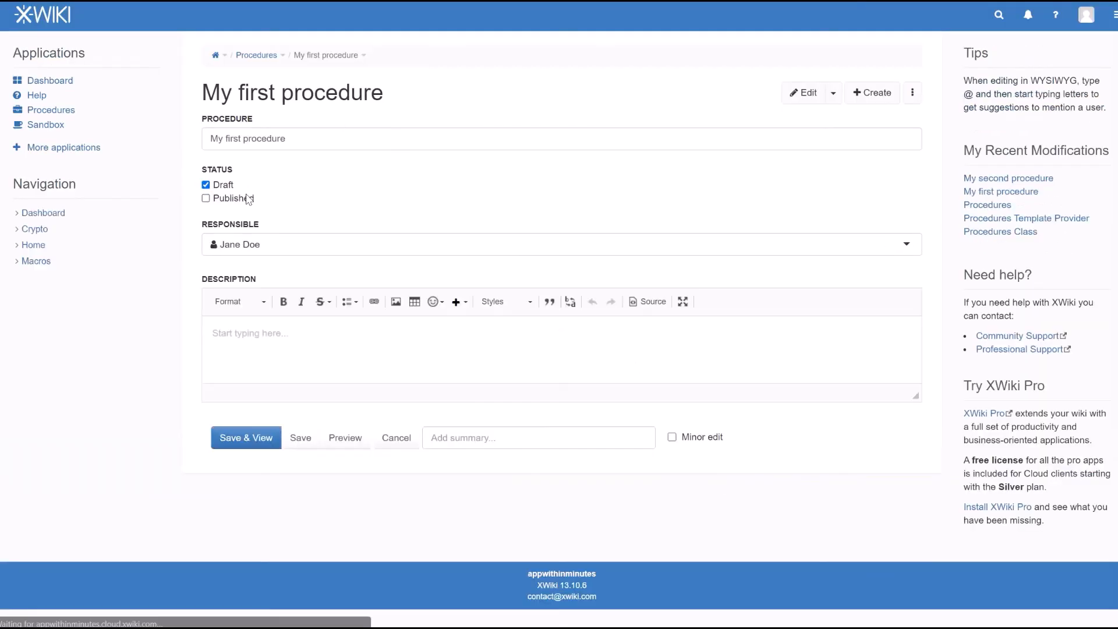
left_click(249, 200)
left_click(221, 185)
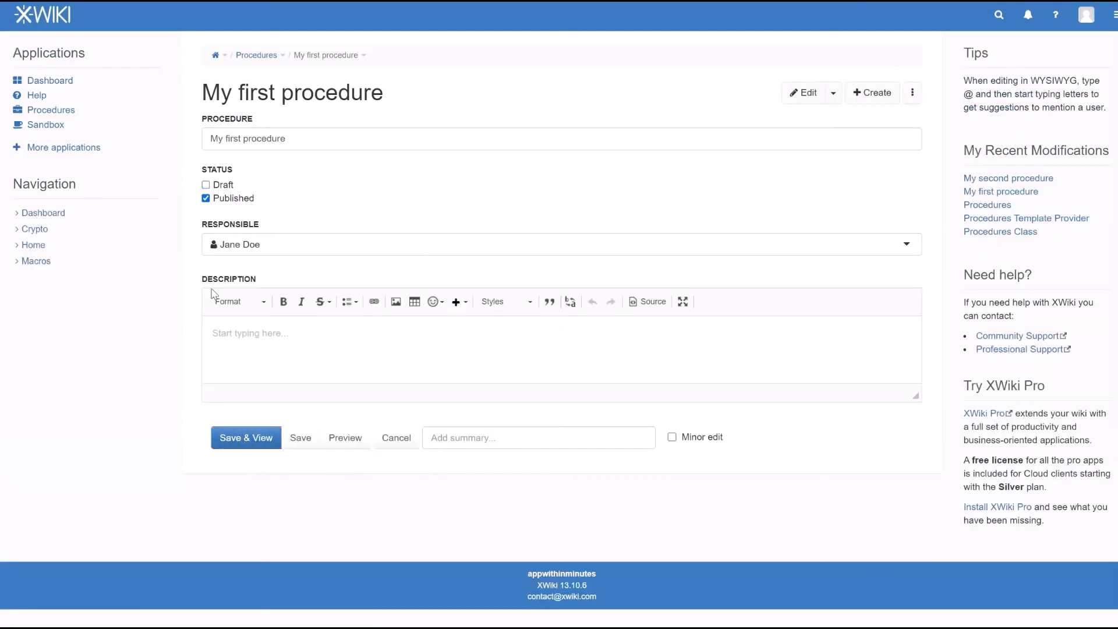
left_click(245, 442)
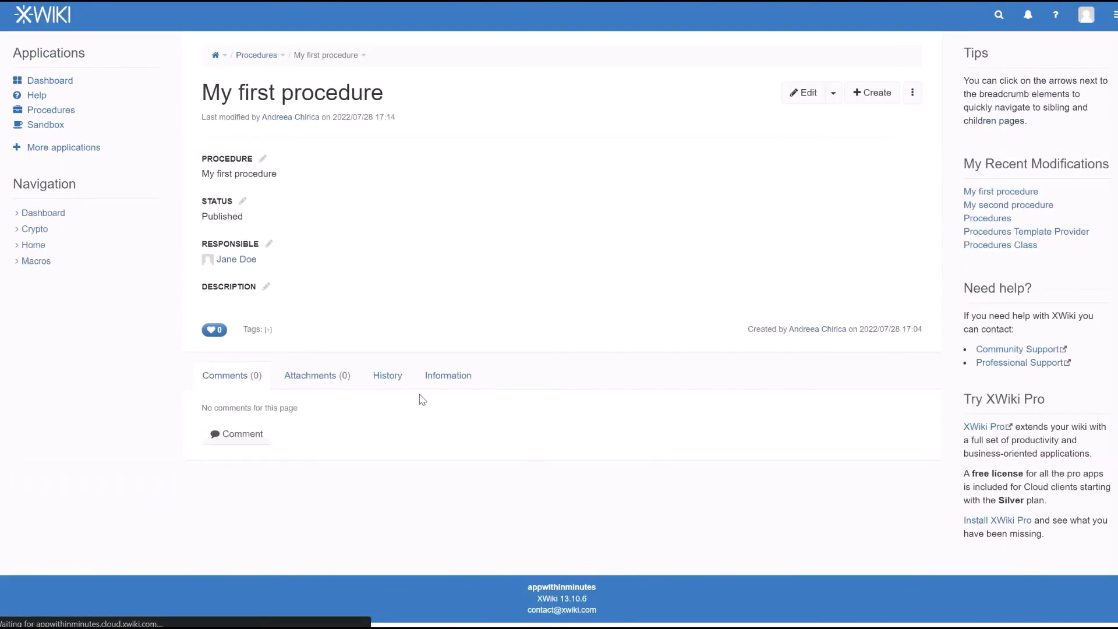
left_click(260, 57)
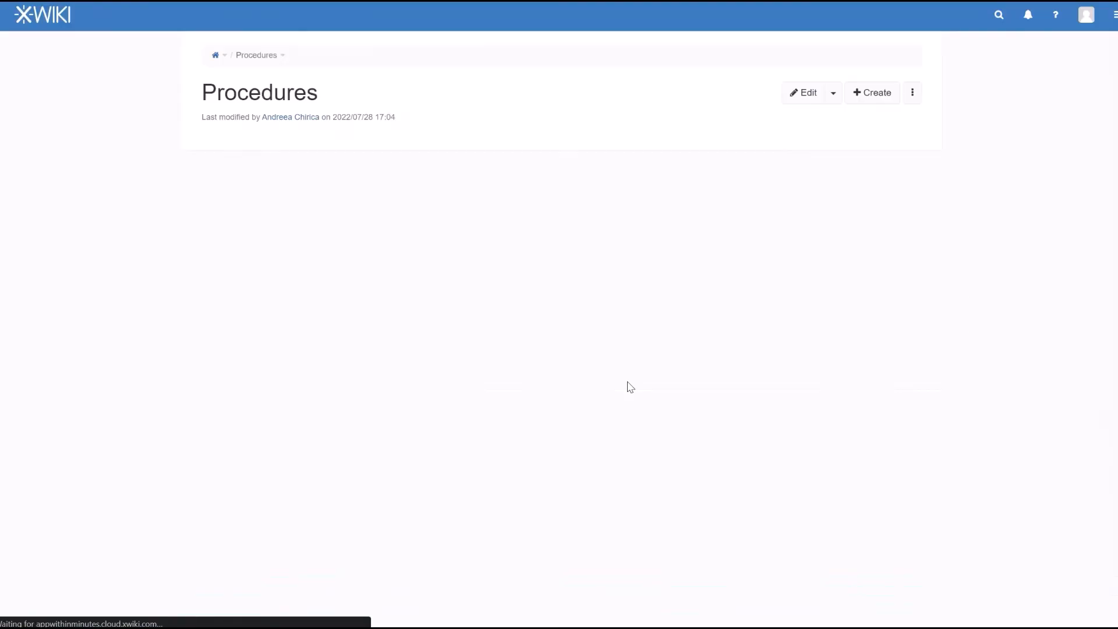